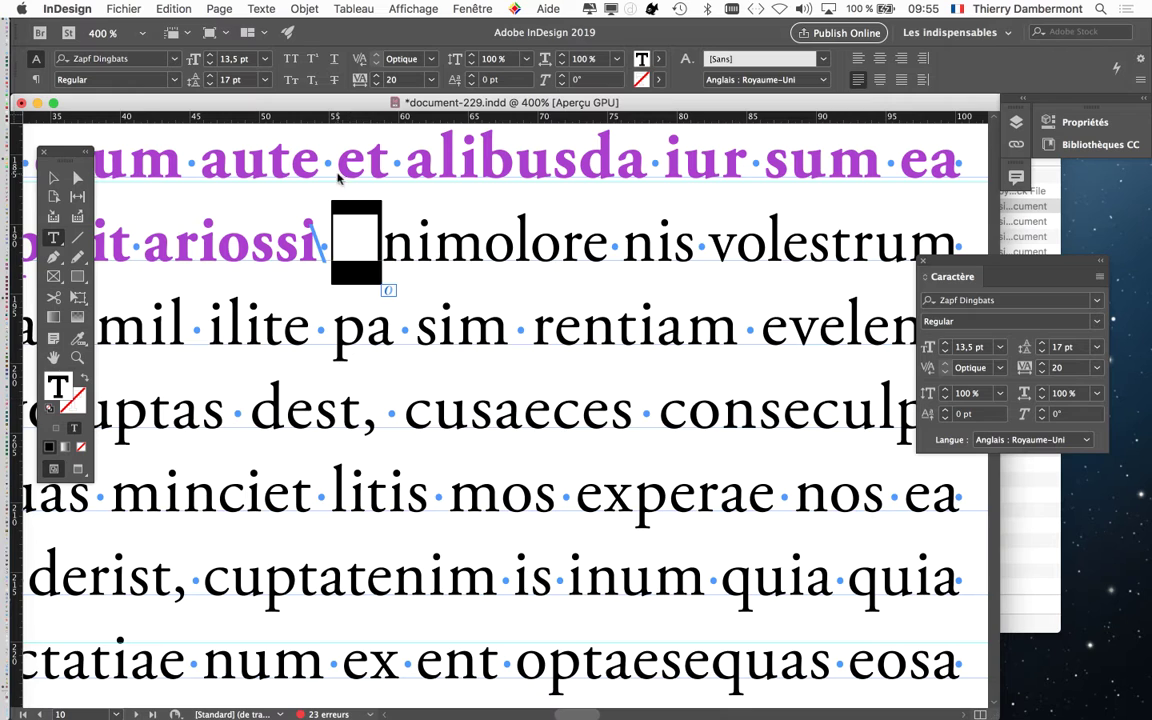
# - Start a new character style based on the formatting of the selected square glyph
pyautogui.click(262, 9)
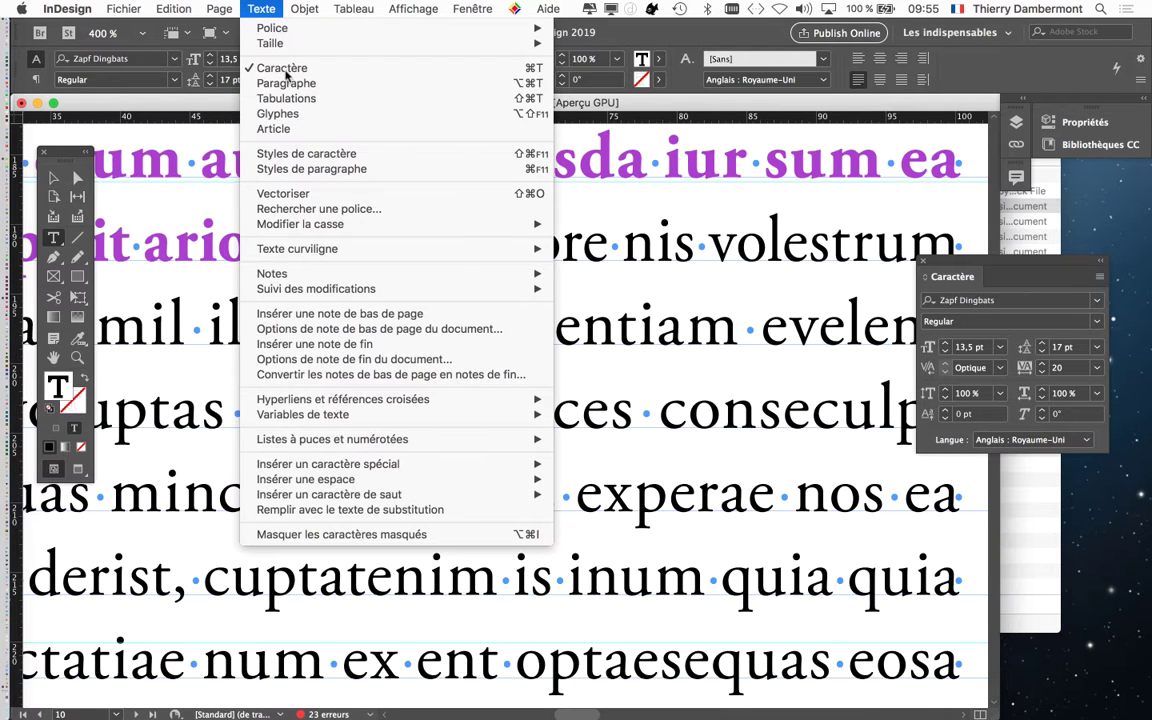
pyautogui.click(300, 153)
pyautogui.moveTo(585, 140); pyautogui.dragTo(531, 145)
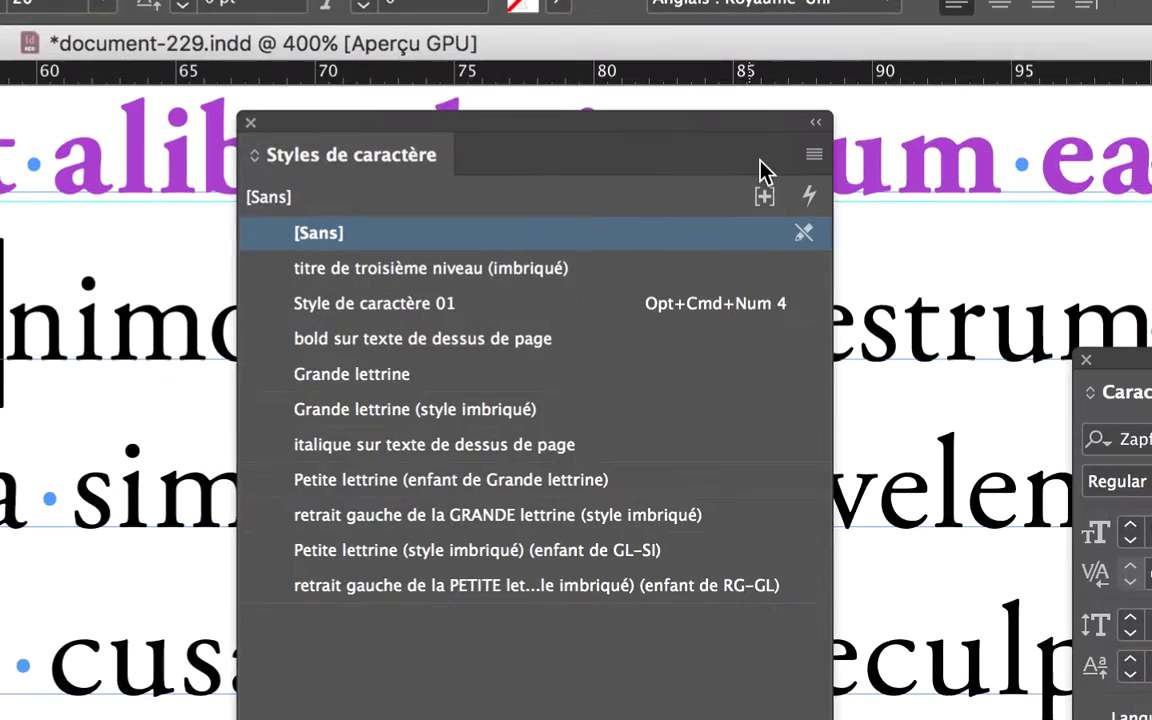
pyautogui.click(814, 155)
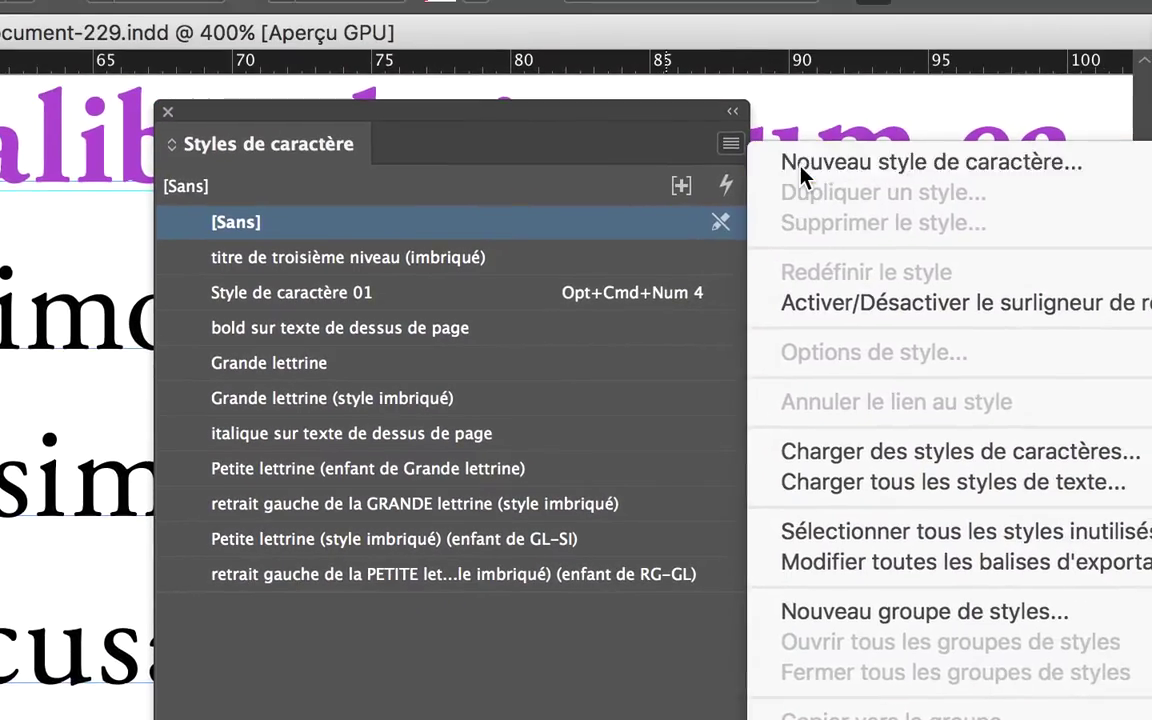
pyautogui.click(798, 158)
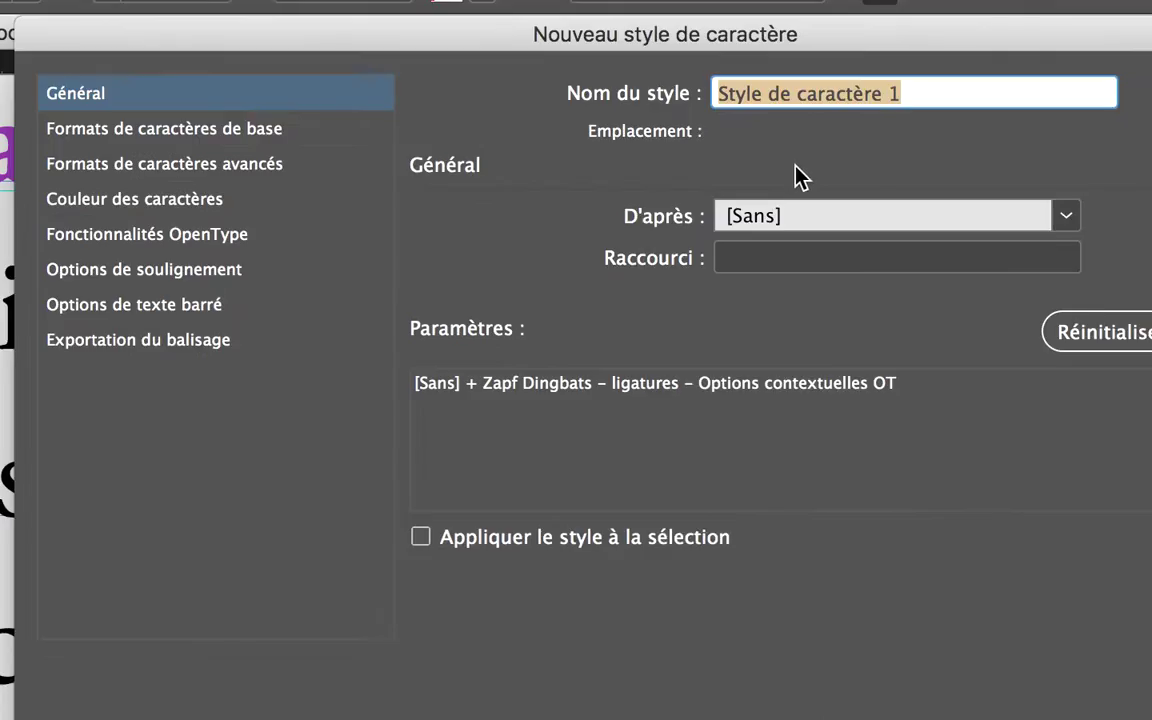
# - Set the new style's character colour to R=170 V=156 B=0
pyautogui.click(164, 129)
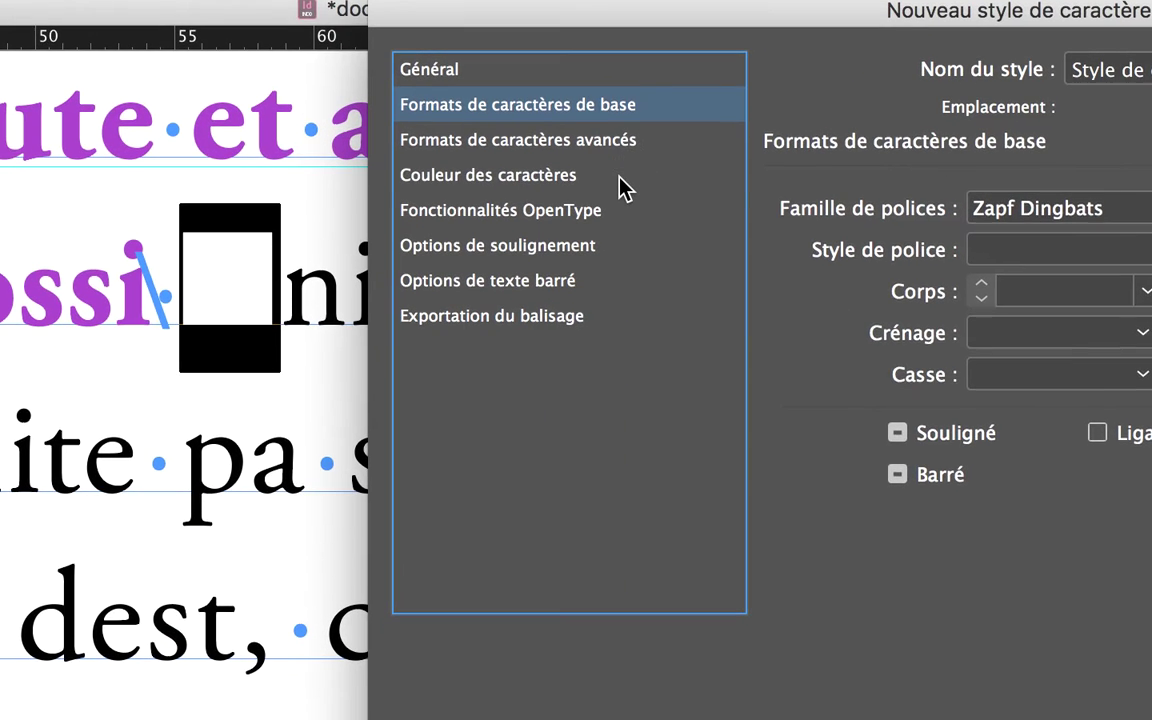
pyautogui.click(620, 192)
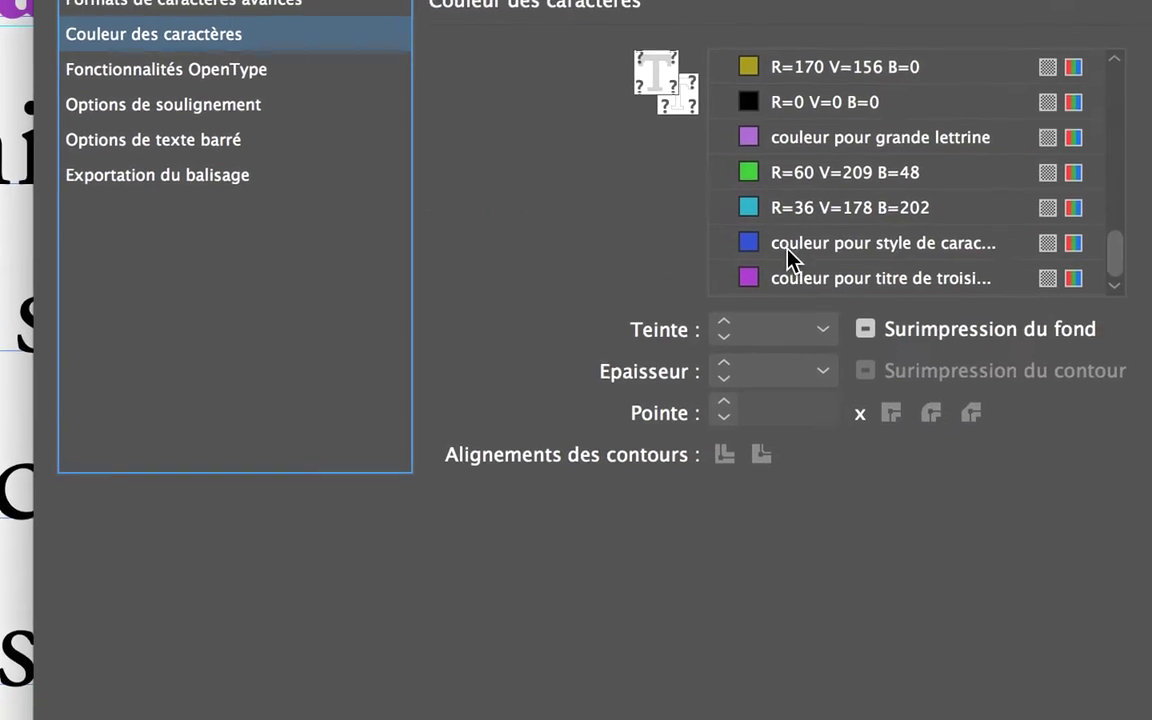
pyautogui.click(807, 80)
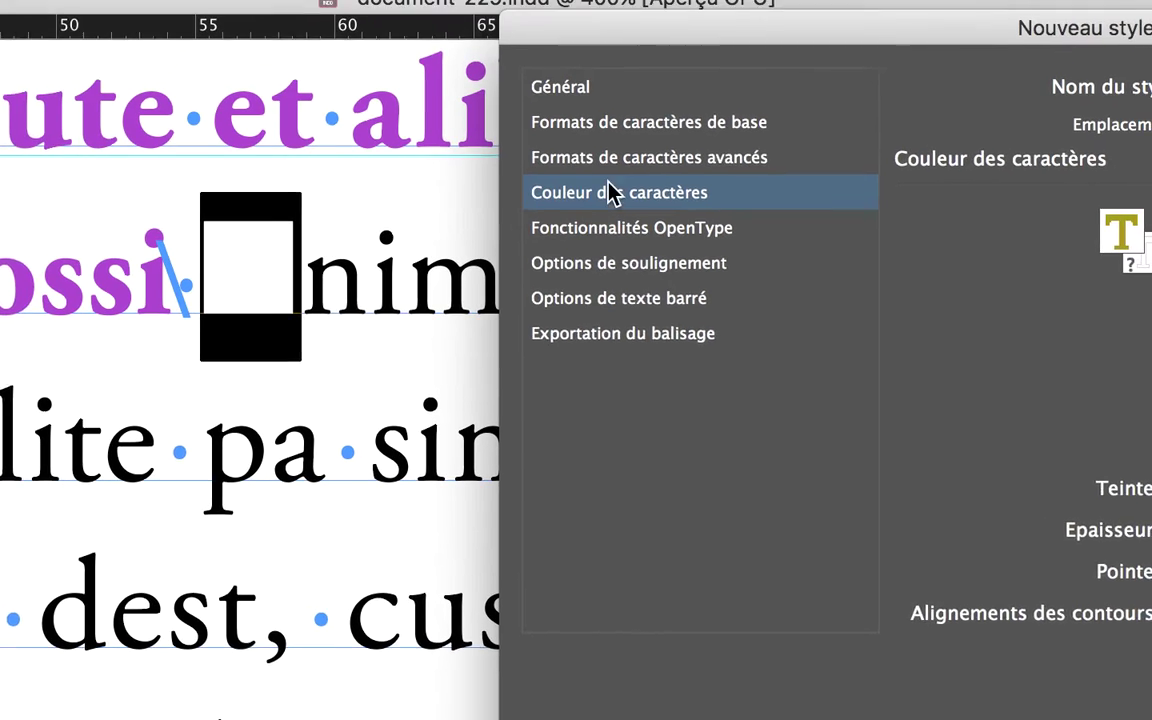
# - Set the new style's vertical offset (Décalage vertical) to -3 pt and create the style
pyautogui.click(800, 96)
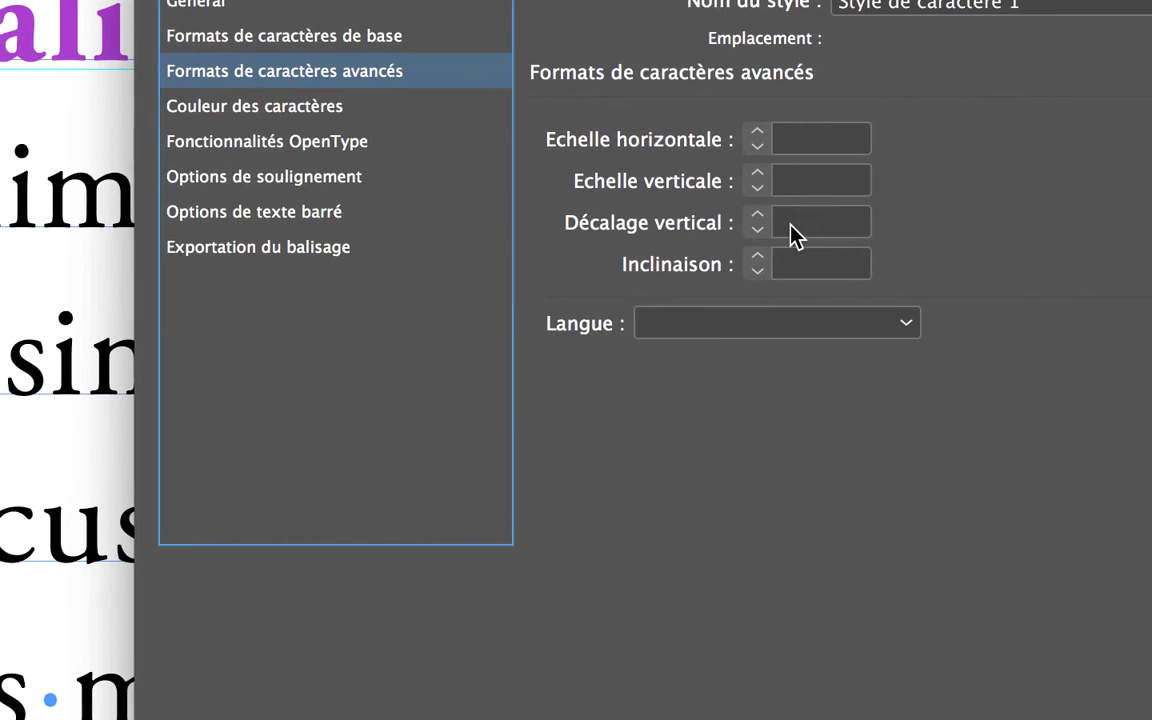
pyautogui.click(847, 246)
pyautogui.write('-1')
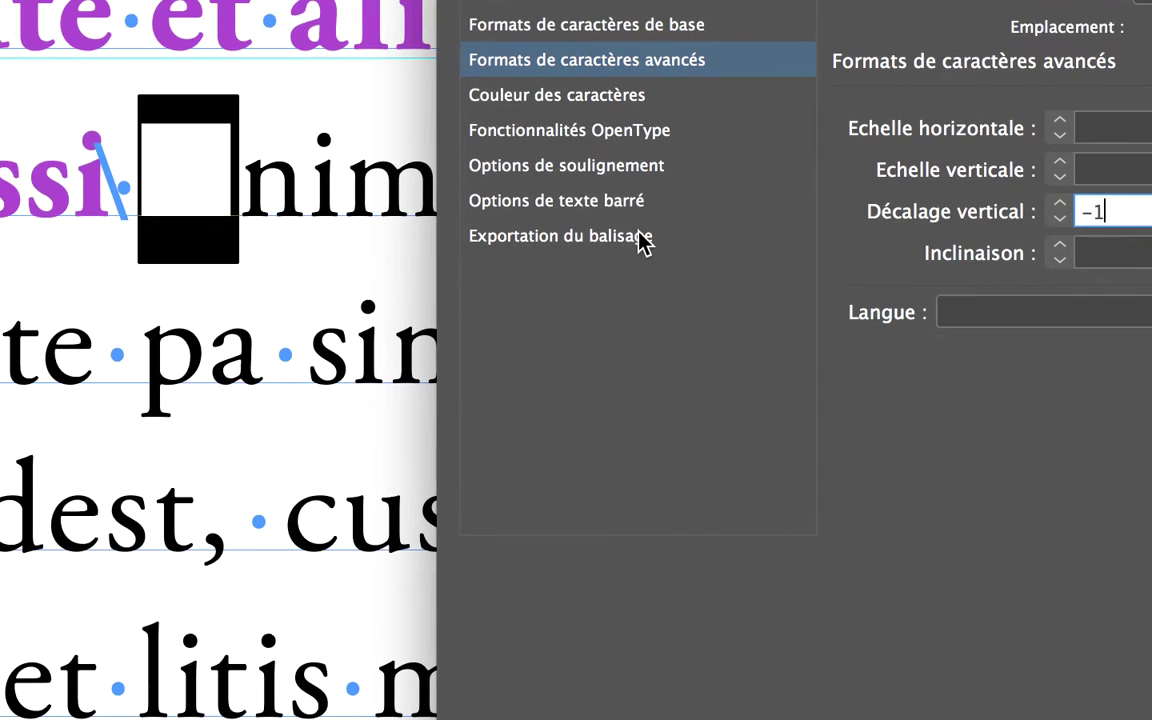
pyautogui.press('Tab')
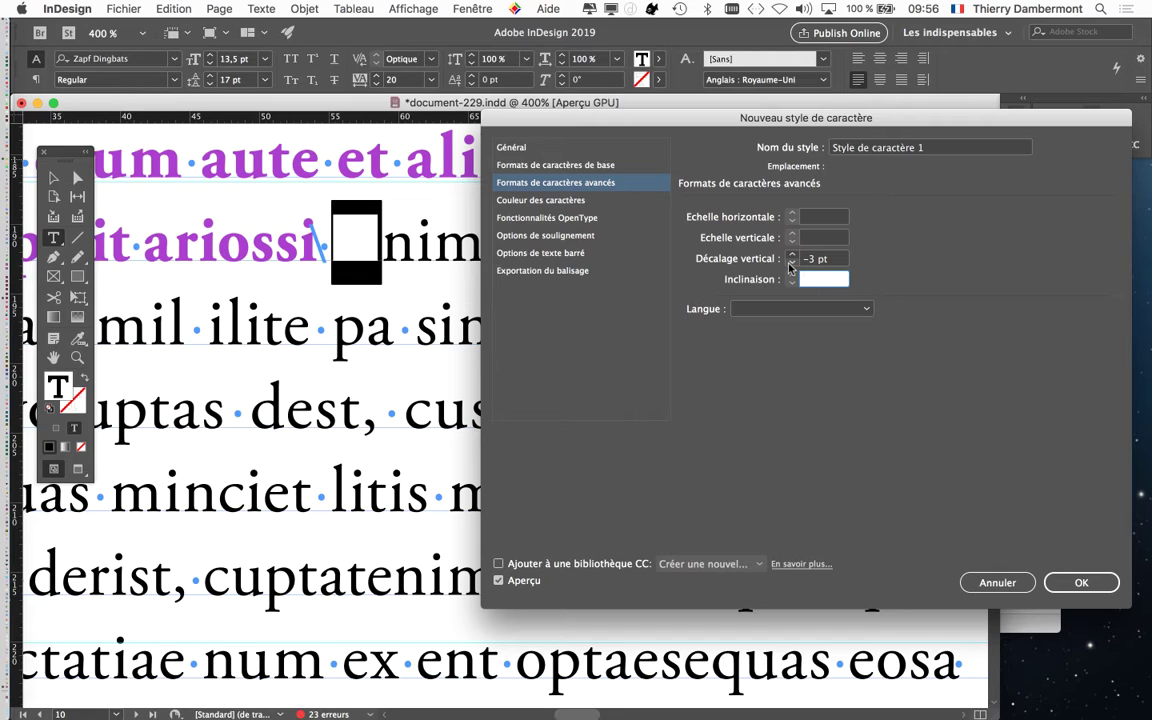
pyautogui.click(791, 255)
pyautogui.click(1100, 583)
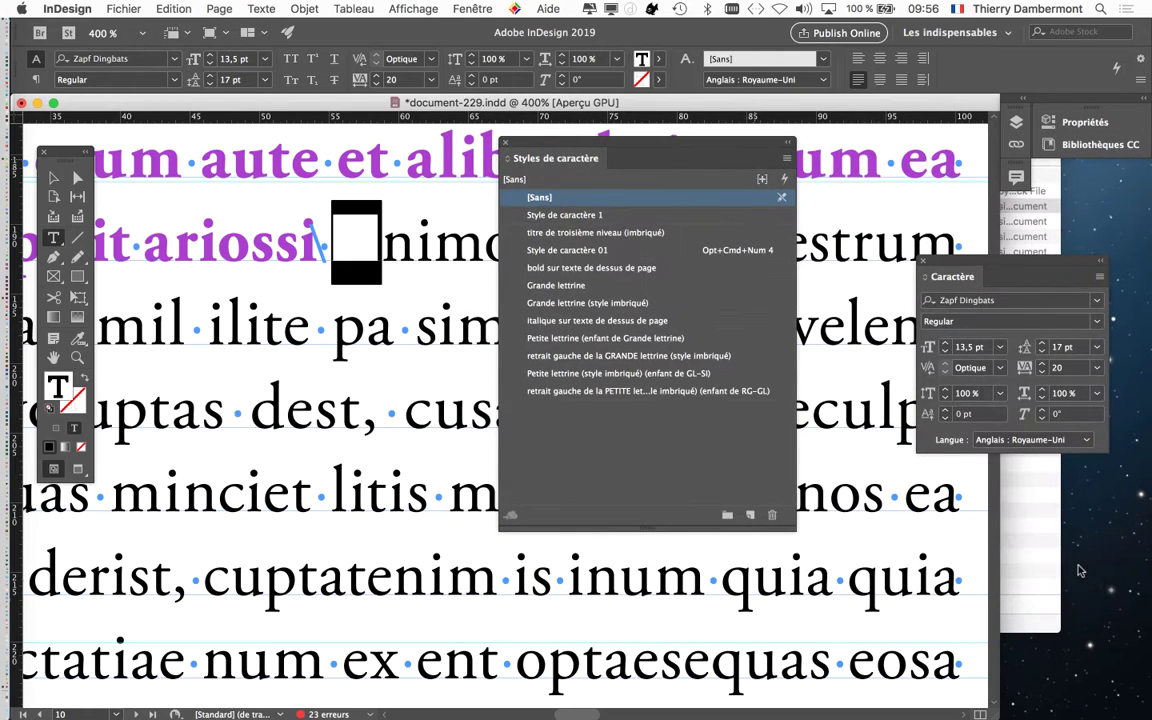
# - Select the square glyph before "nimolore" and apply Style de caractère 1 to it
pyautogui.click(53, 177)
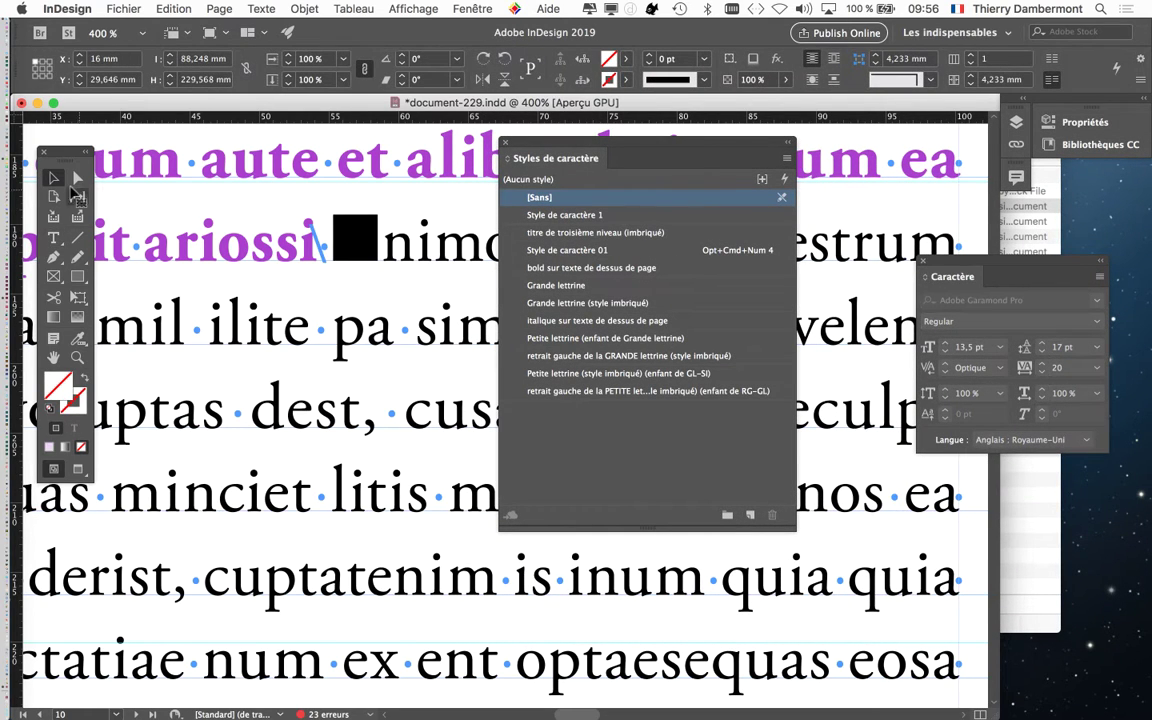
pyautogui.click(55, 238)
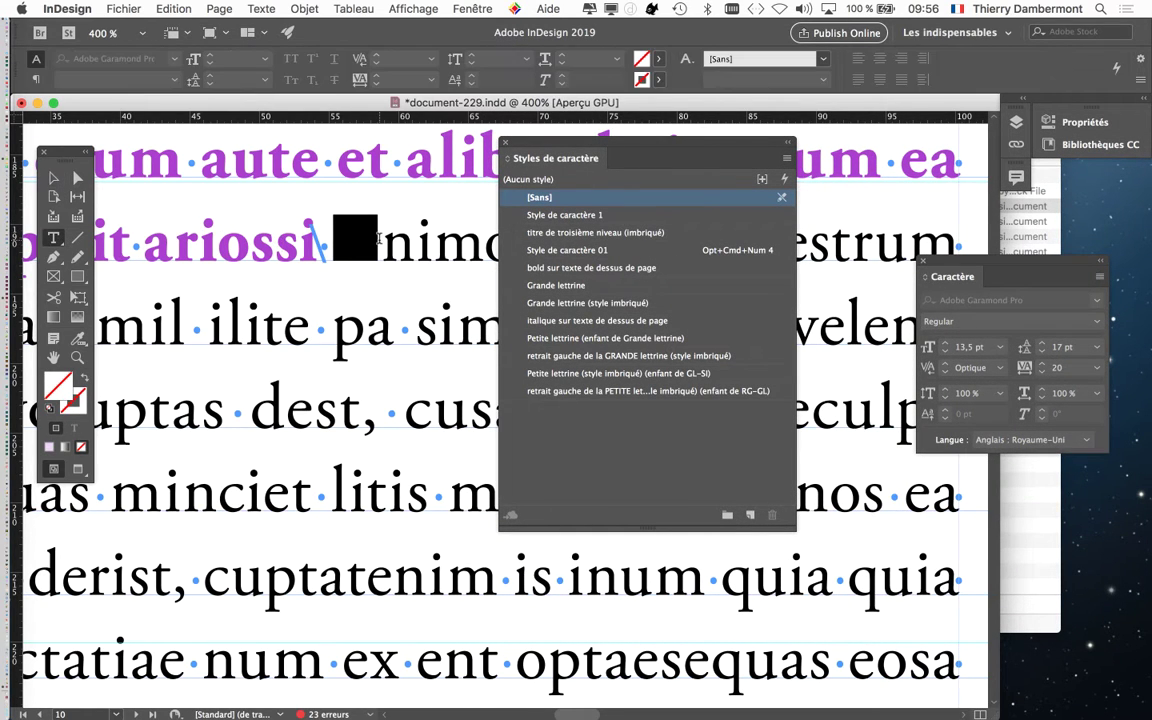
pyautogui.moveTo(378, 238); pyautogui.dragTo(331, 240)
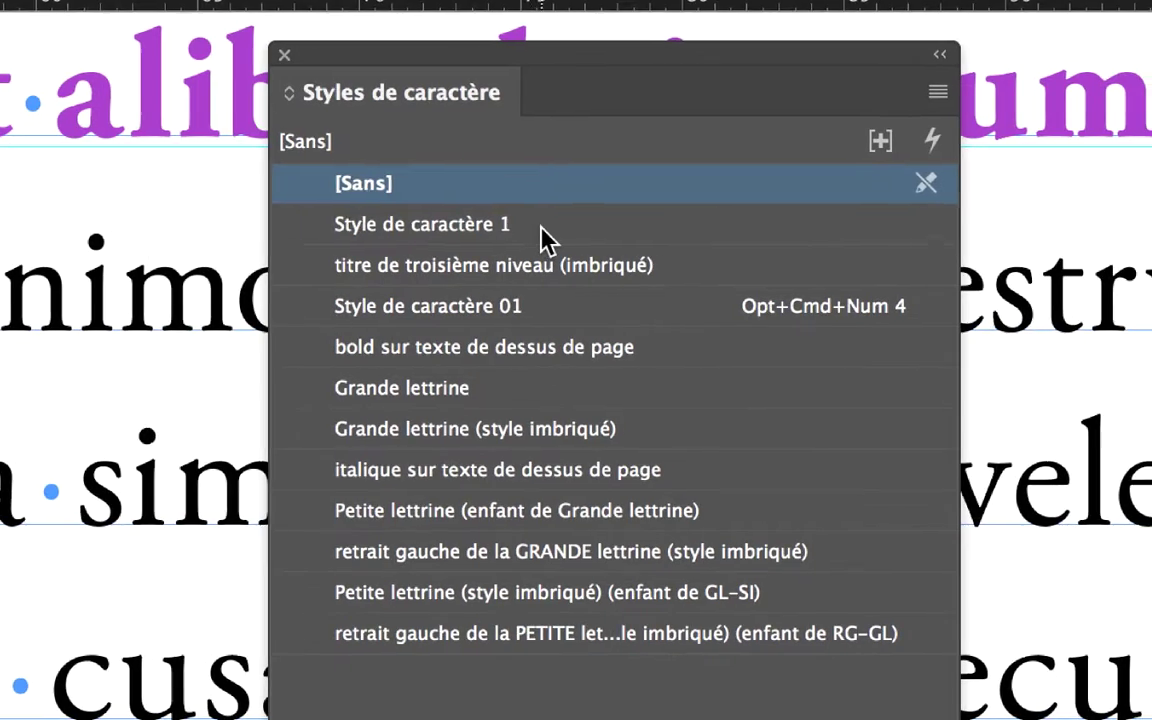
pyautogui.click(585, 222)
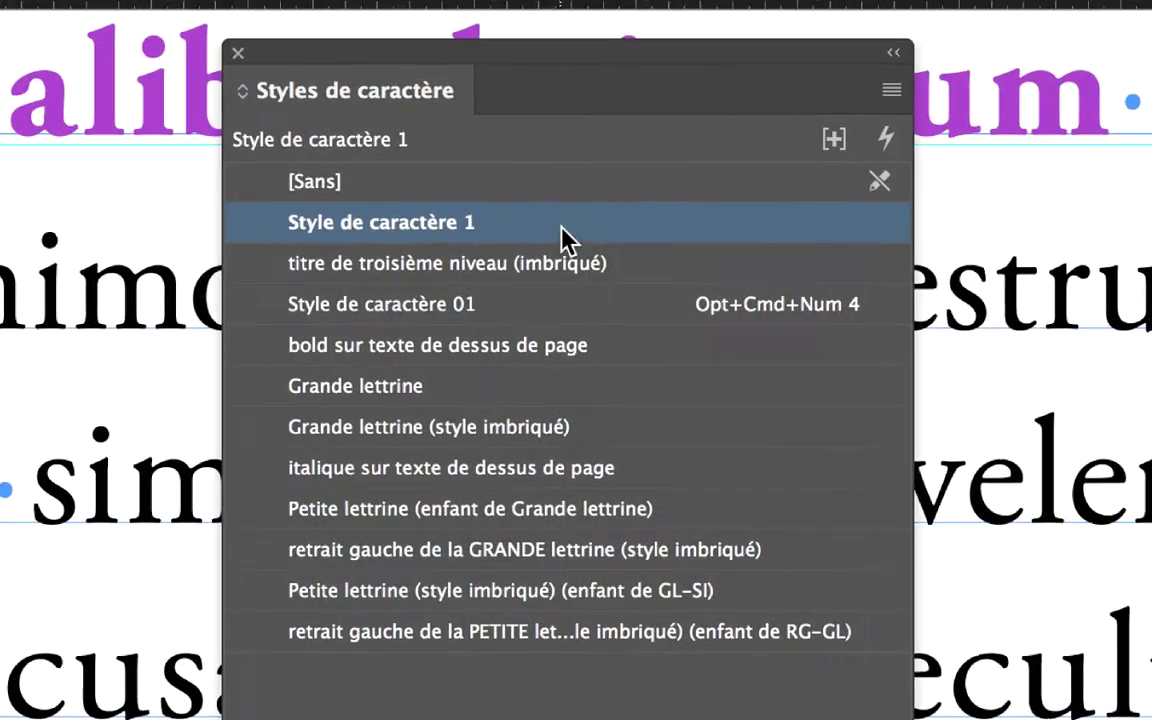
# - Rename the character style Style de caractère 1 as "puce après style imbriqué"
pyautogui.doubleClick(905, 209)
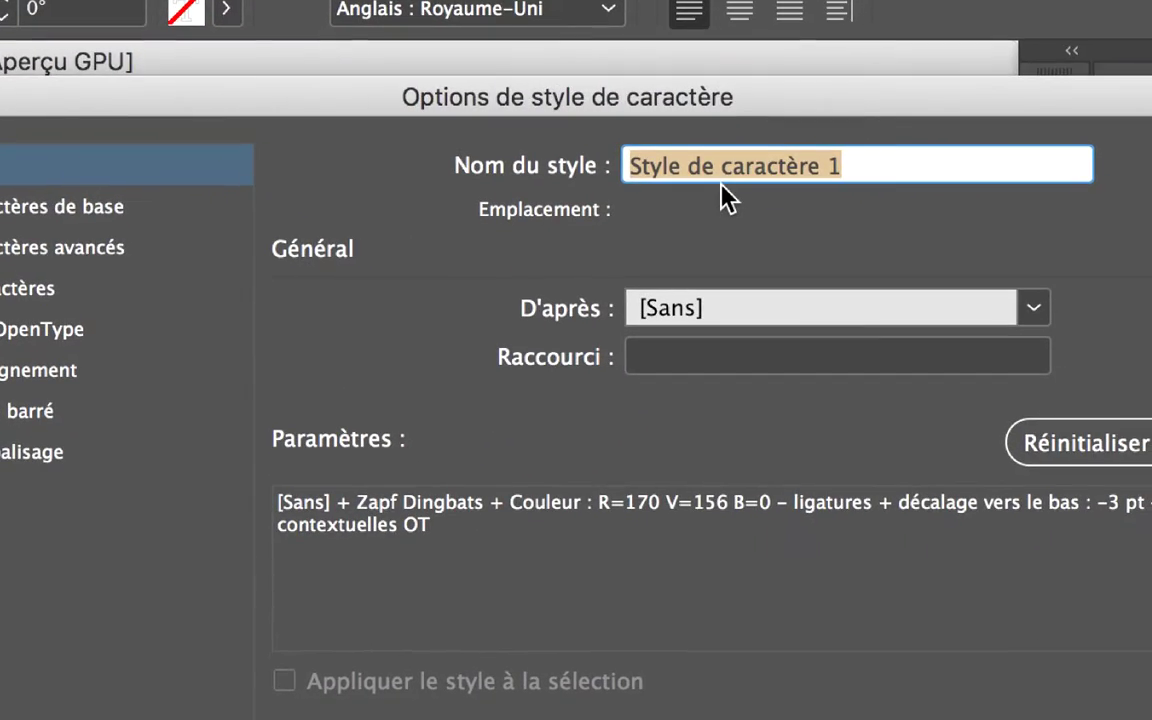
pyautogui.write('puce')
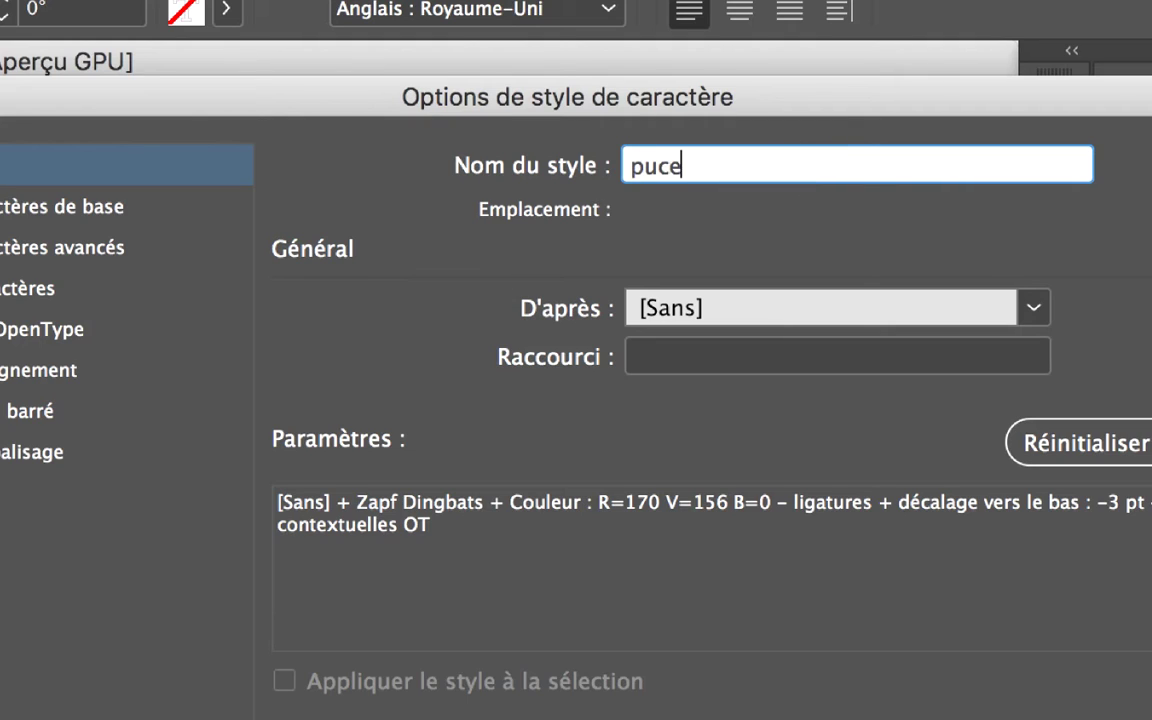
pyautogui.write(' après st')
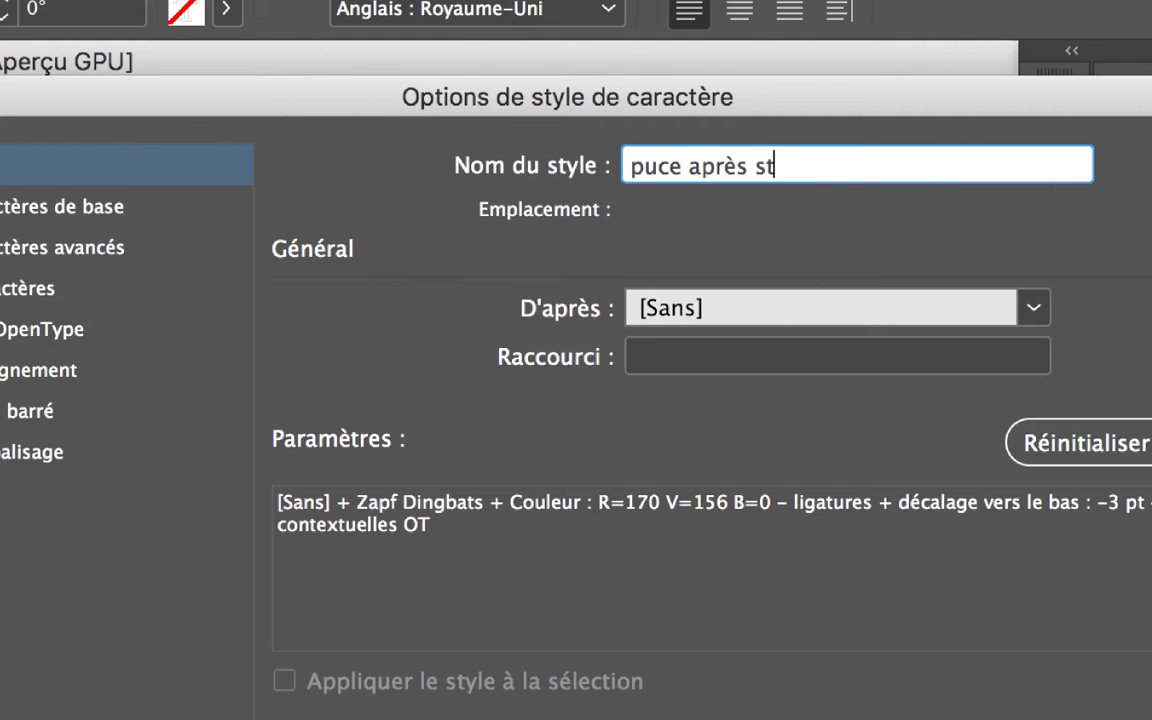
pyautogui.write('yle imbriqu')
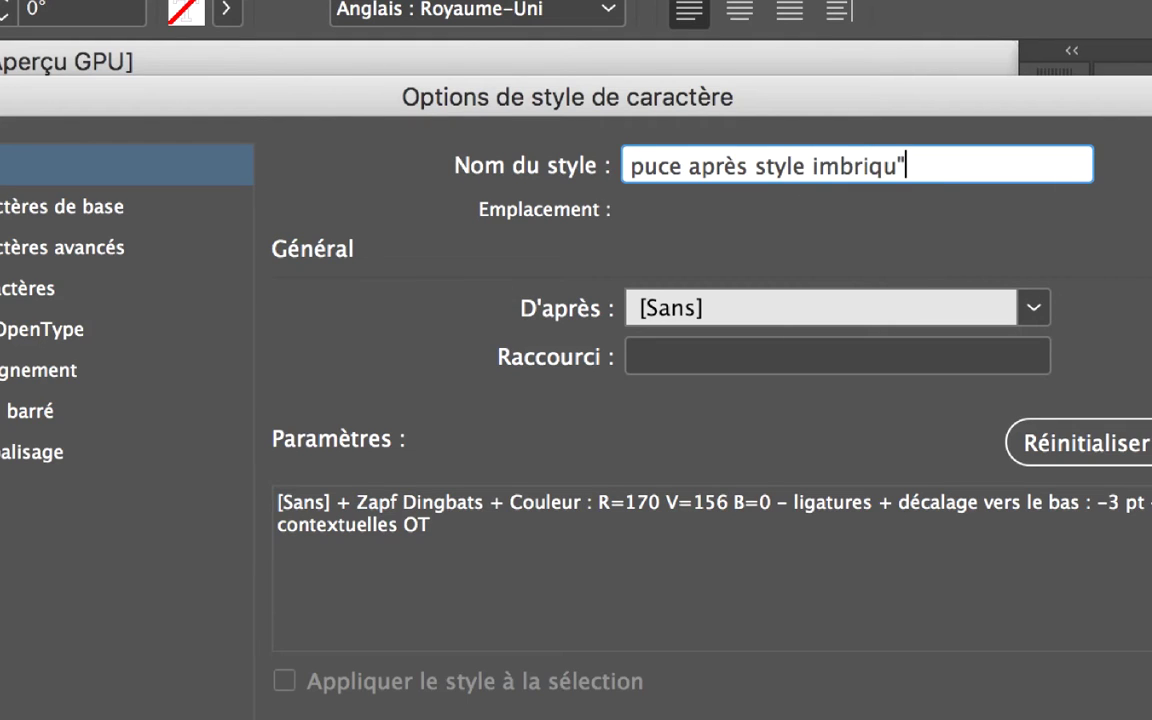
pyautogui.write('é')
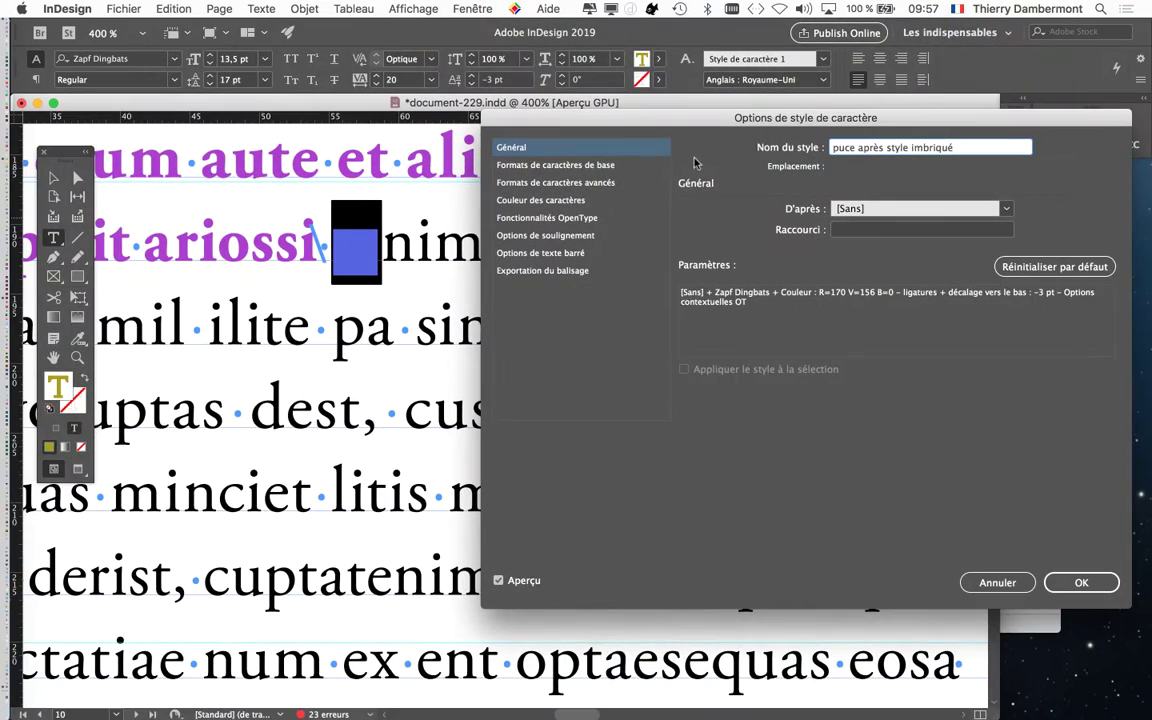
pyautogui.click(1081, 582)
# - Clear the selection and examine the square bullet within its whole paragraph on page 10
pyautogui.click(381, 247)
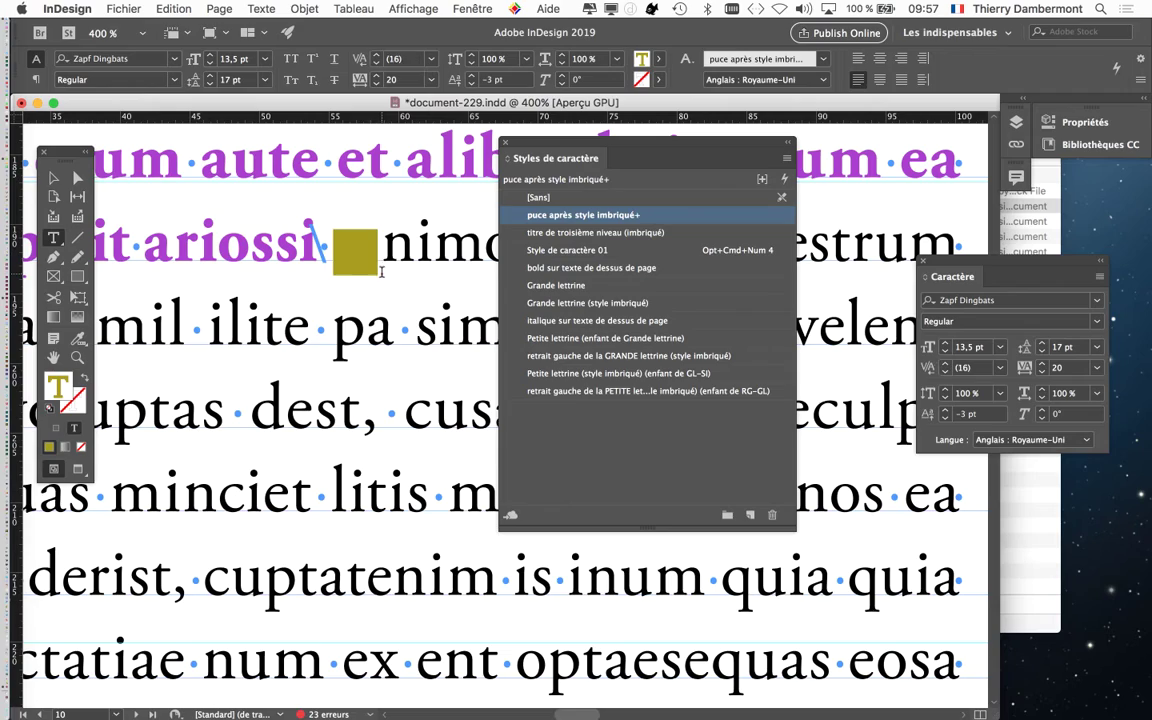
pyautogui.moveTo(334, 249); pyautogui.dragTo(348, 263)
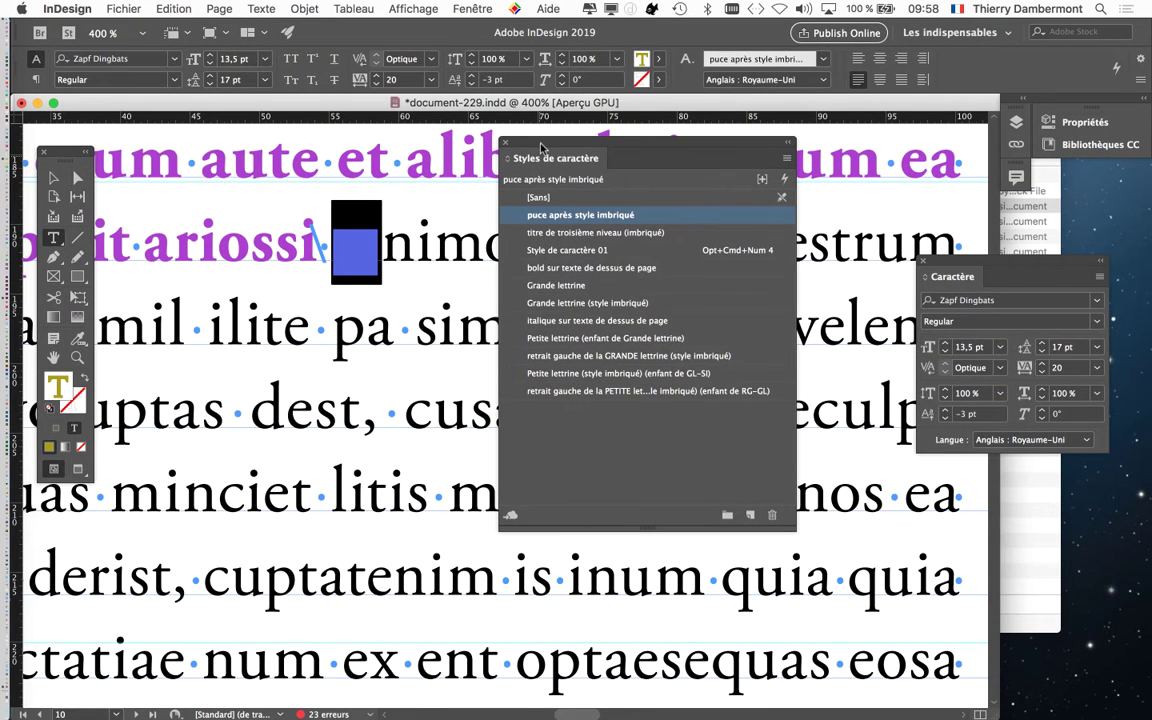
pyautogui.moveTo(541, 147); pyautogui.dragTo(732, 145)
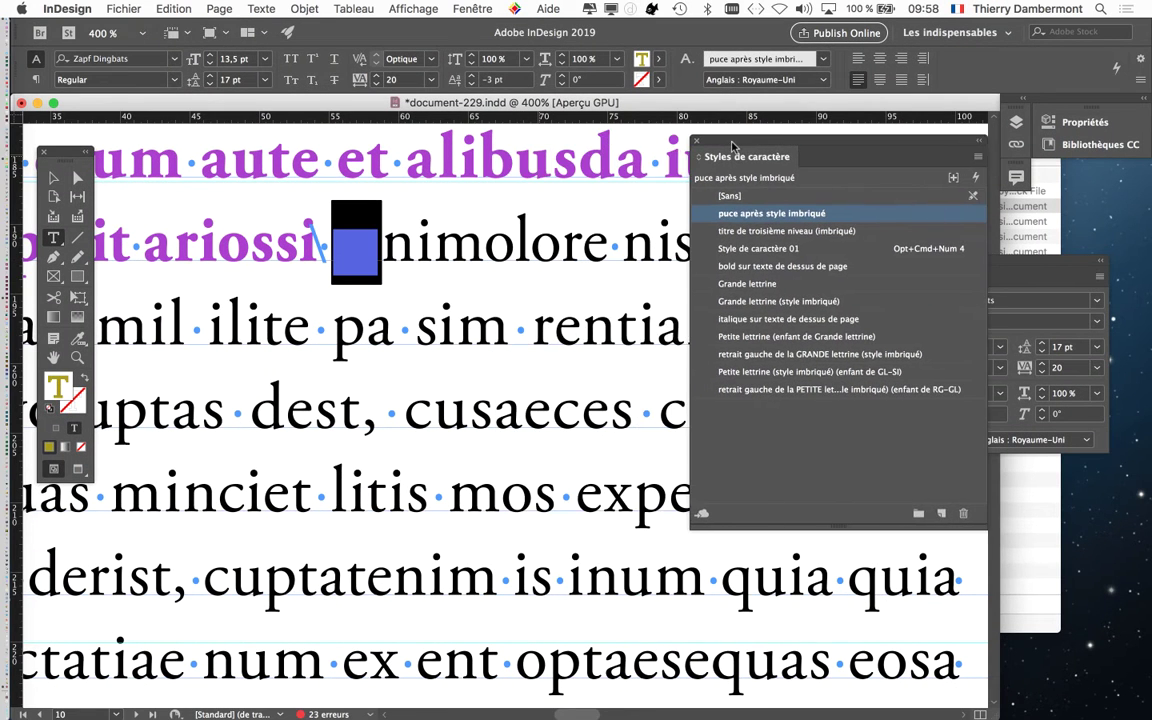
pyautogui.click(54, 179)
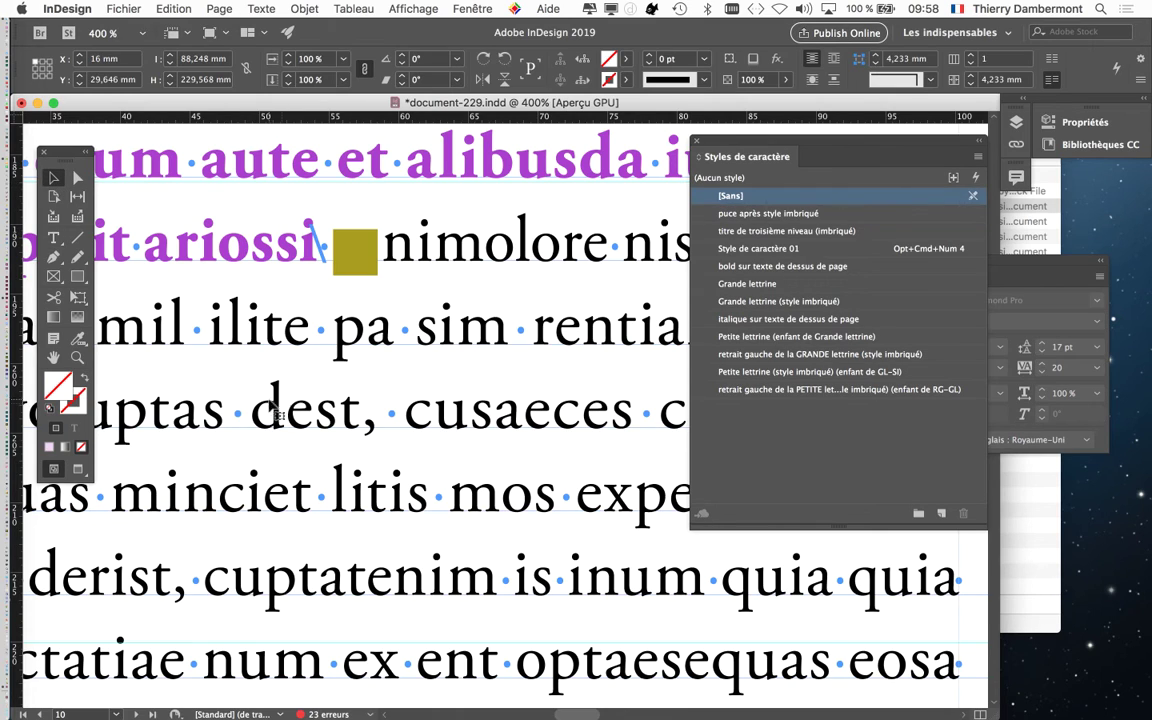
pyautogui.scroll(-3, 290, 400)
pyautogui.moveTo(306, 418); pyautogui.dragTo(552, 340)
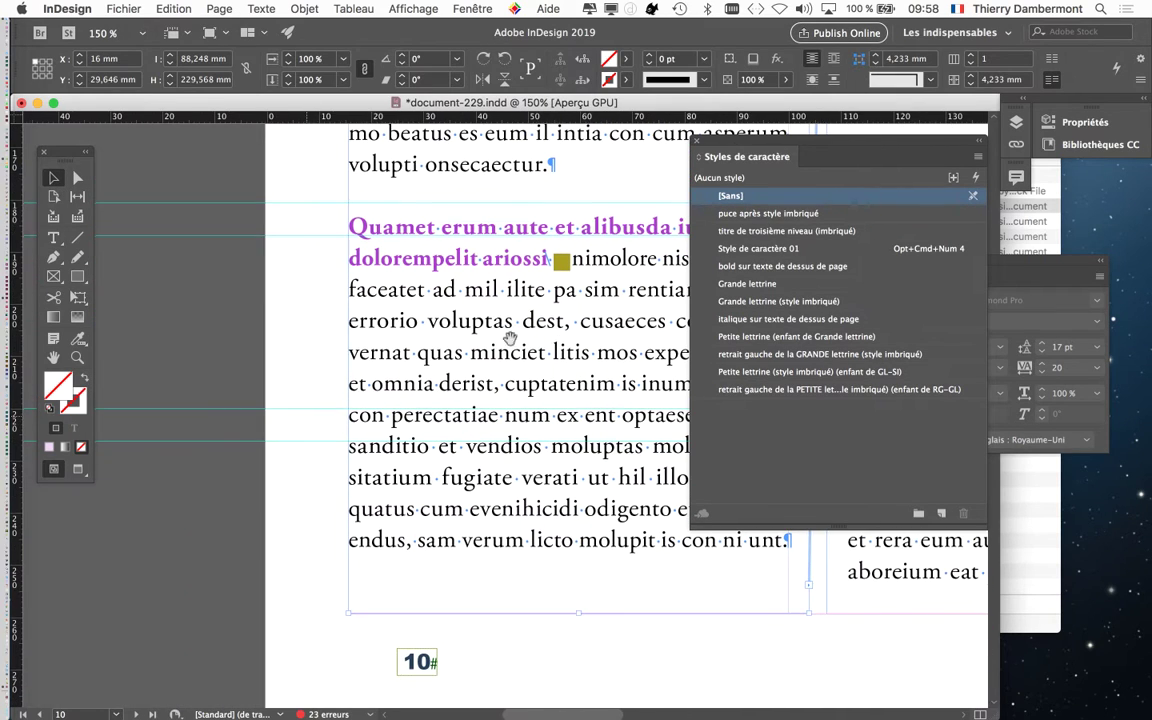
pyautogui.click(188, 312)
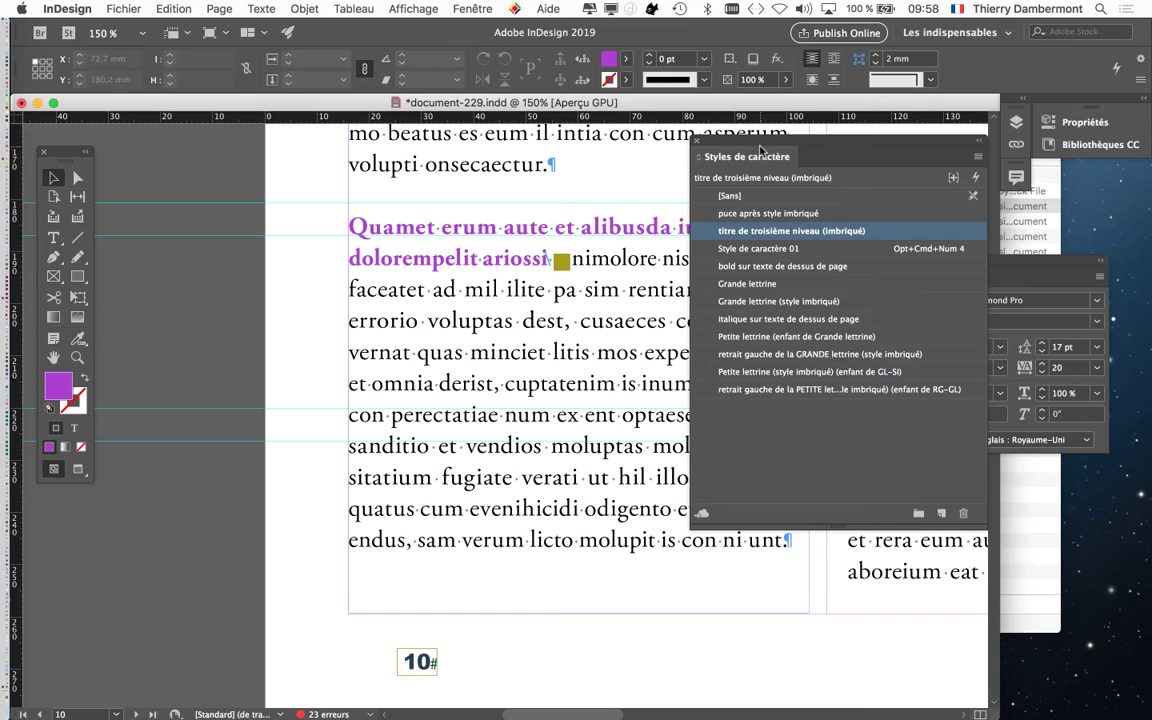
pyautogui.moveTo(690, 141); pyautogui.dragTo(753, 169)
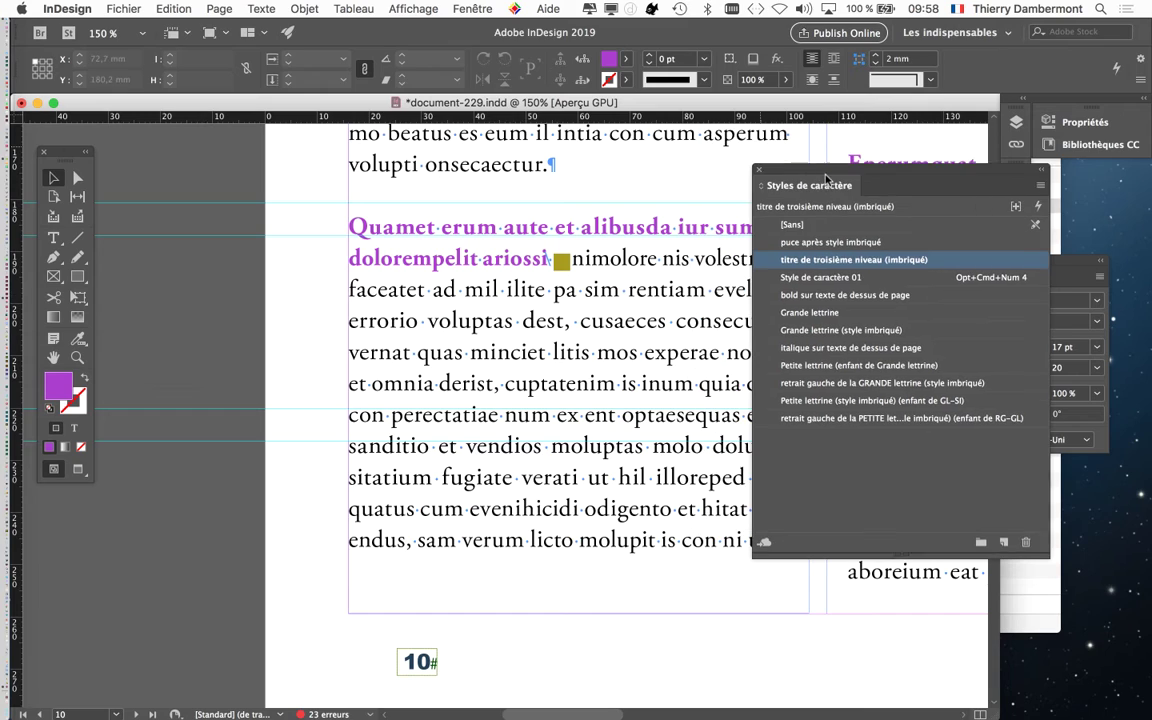
# - Set the vertical offset (Décalage vertical) of the character style "puce après style imbriqué" to -2 pt in its advanced character formats
pyautogui.click(921, 243)
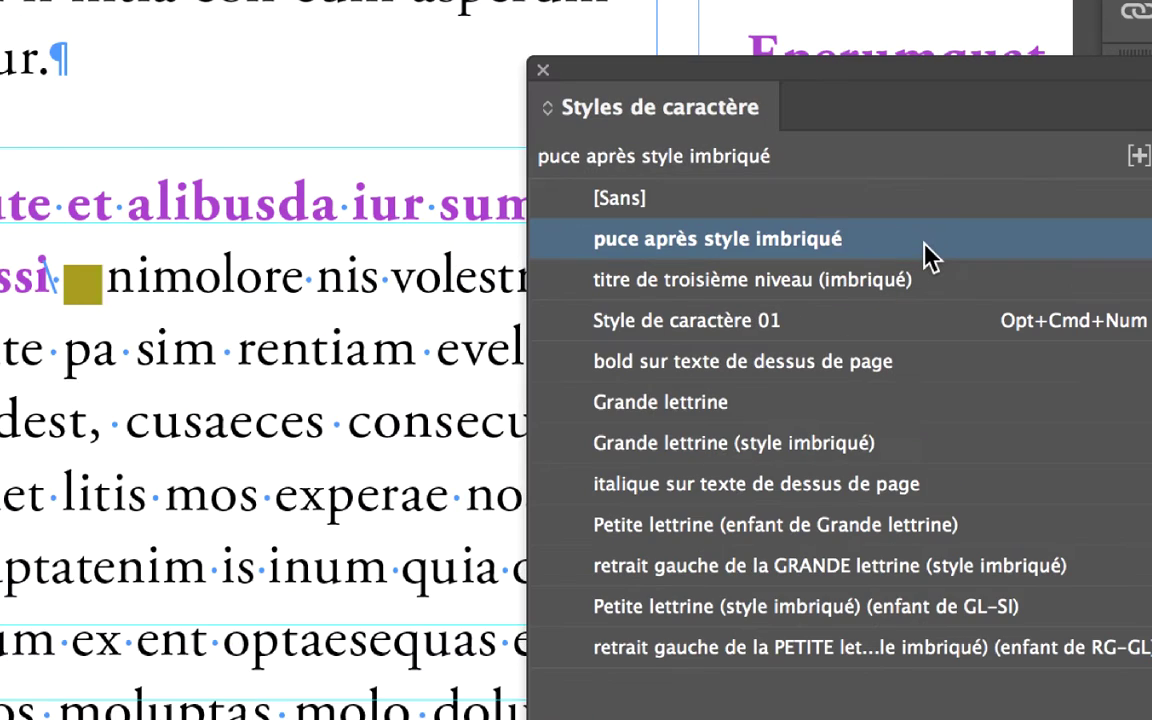
pyautogui.doubleClick(927, 255)
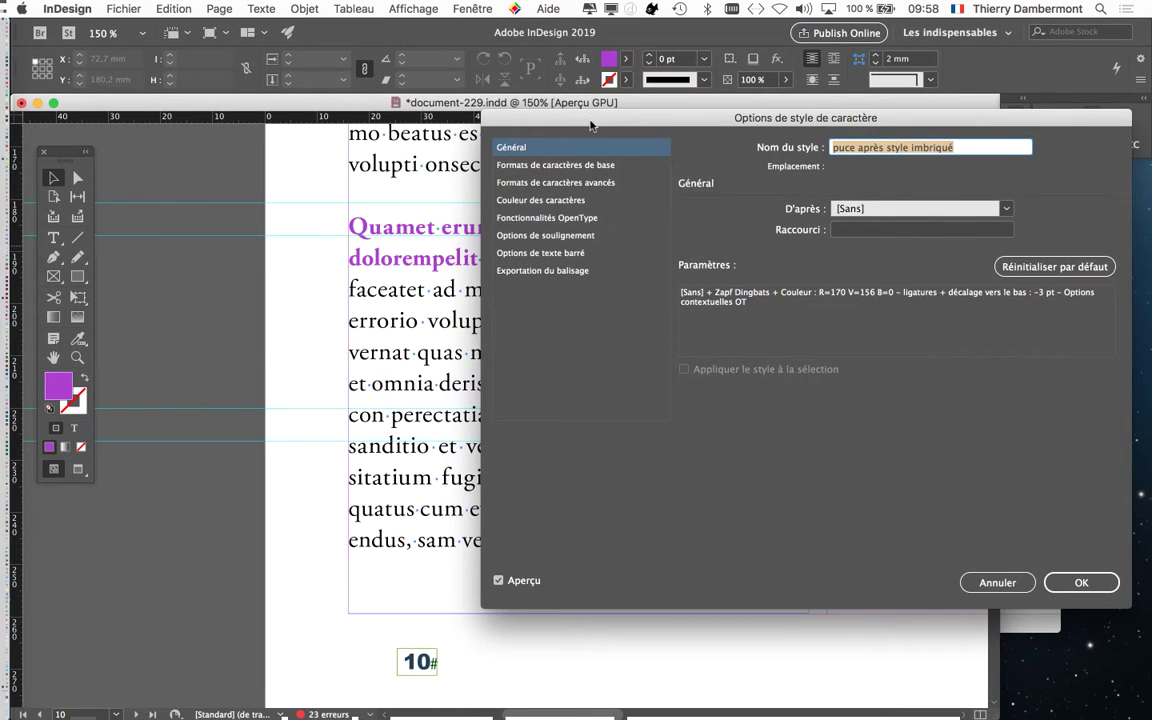
pyautogui.moveTo(535, 115); pyautogui.dragTo(756, 110)
pyautogui.click(727, 150)
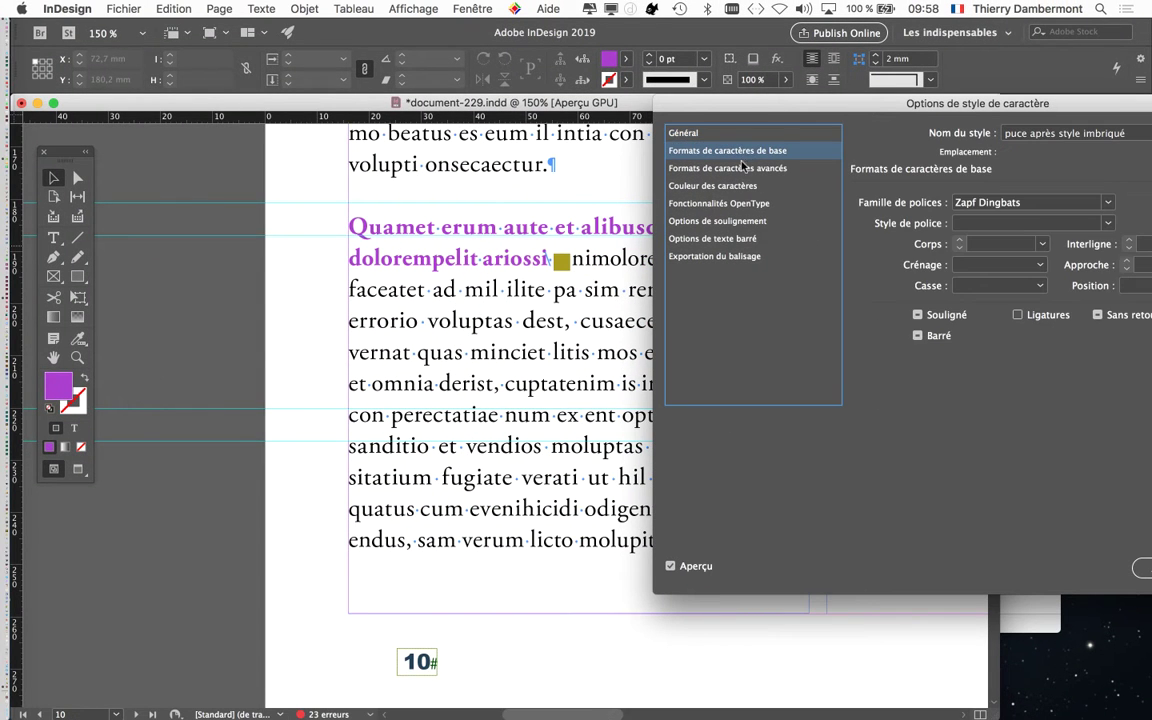
pyautogui.click(727, 168)
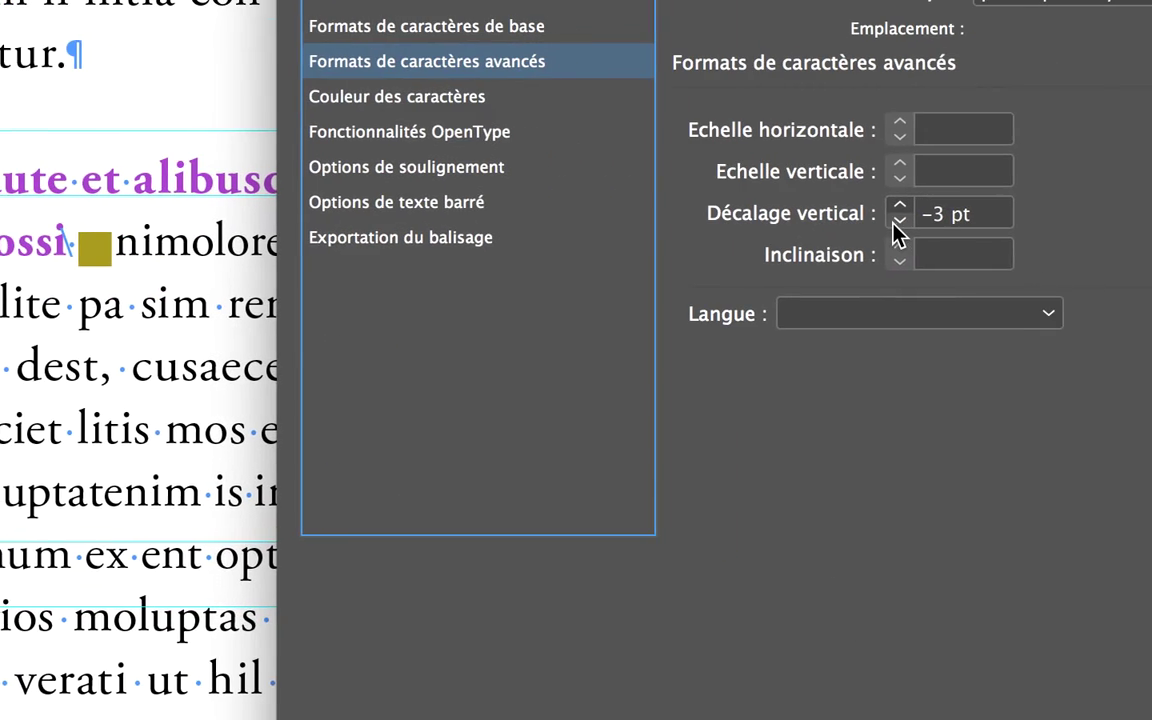
pyautogui.click(896, 222)
pyautogui.click(896, 222)
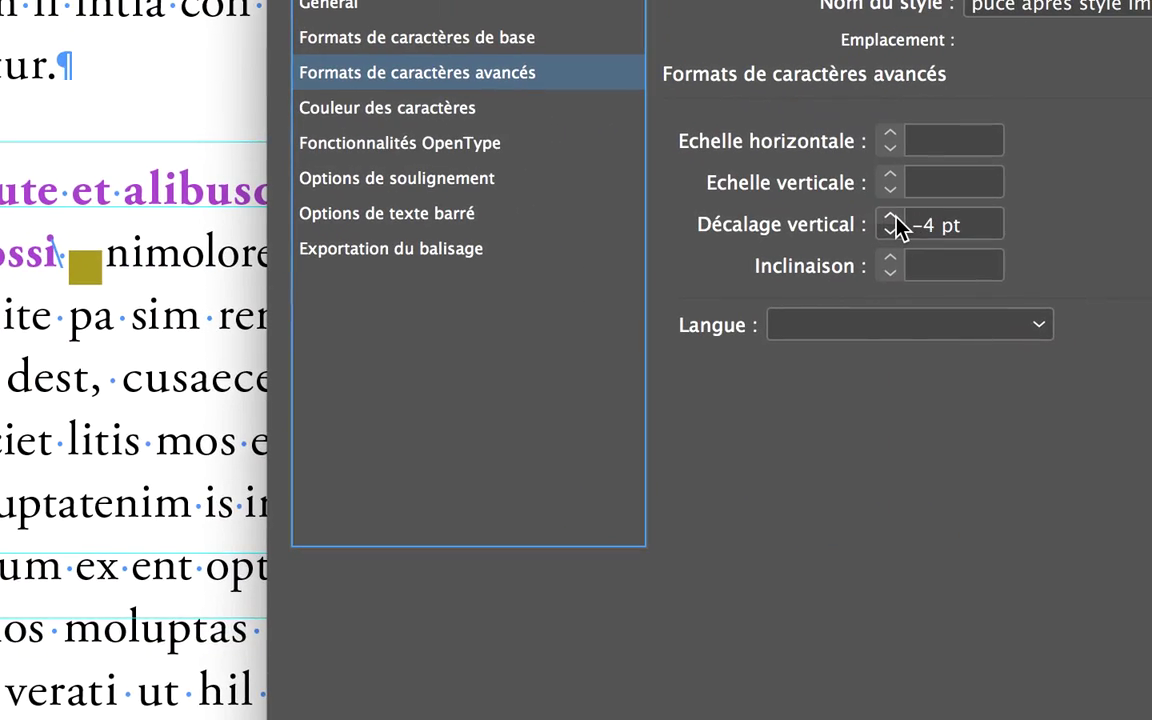
pyautogui.click(897, 222)
pyautogui.click(897, 222)
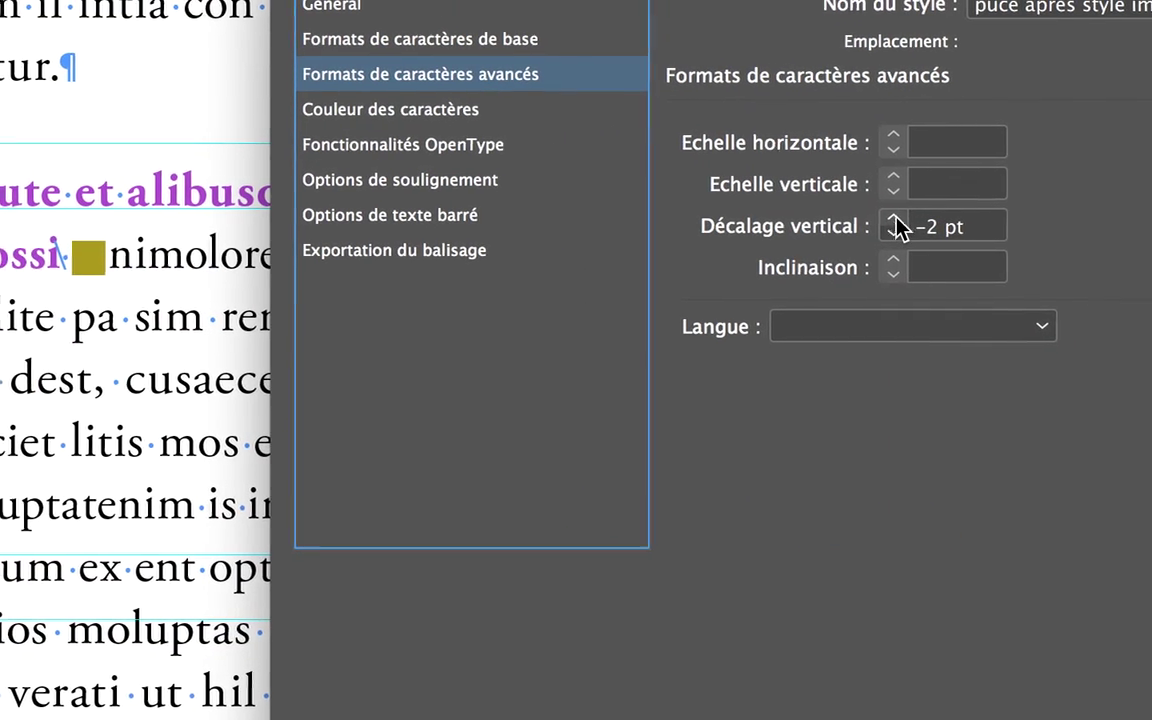
pyautogui.click(908, 222)
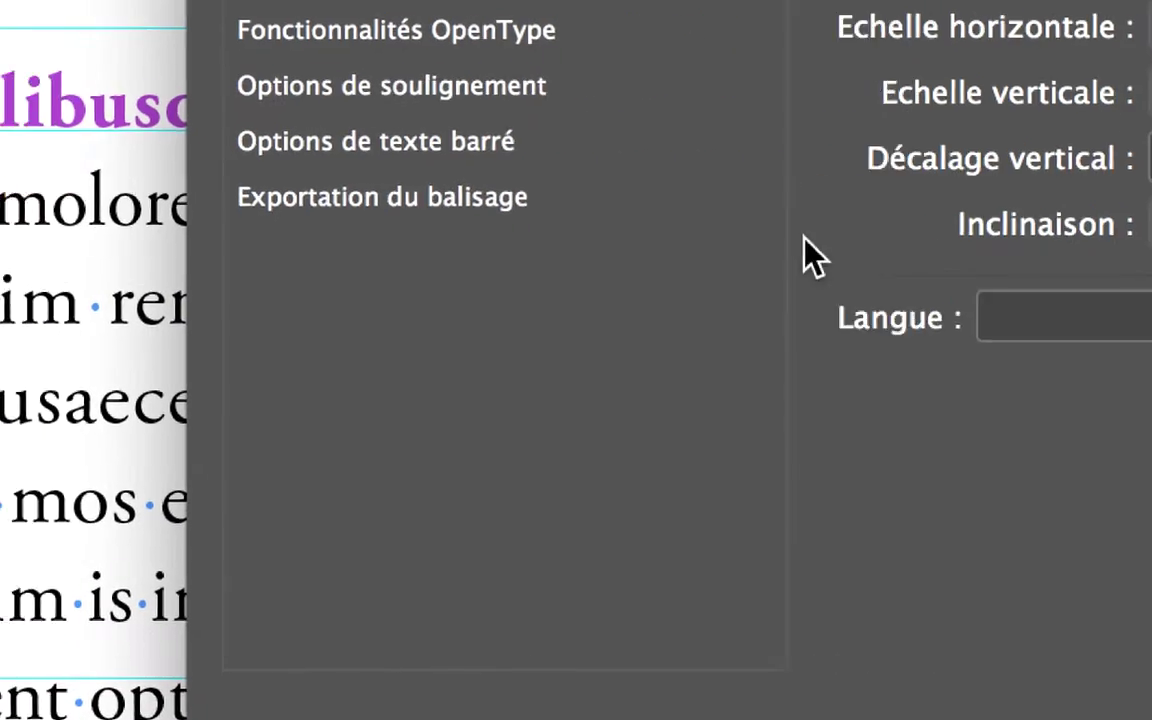
pyautogui.moveTo(932, 218); pyautogui.dragTo(904, 234)
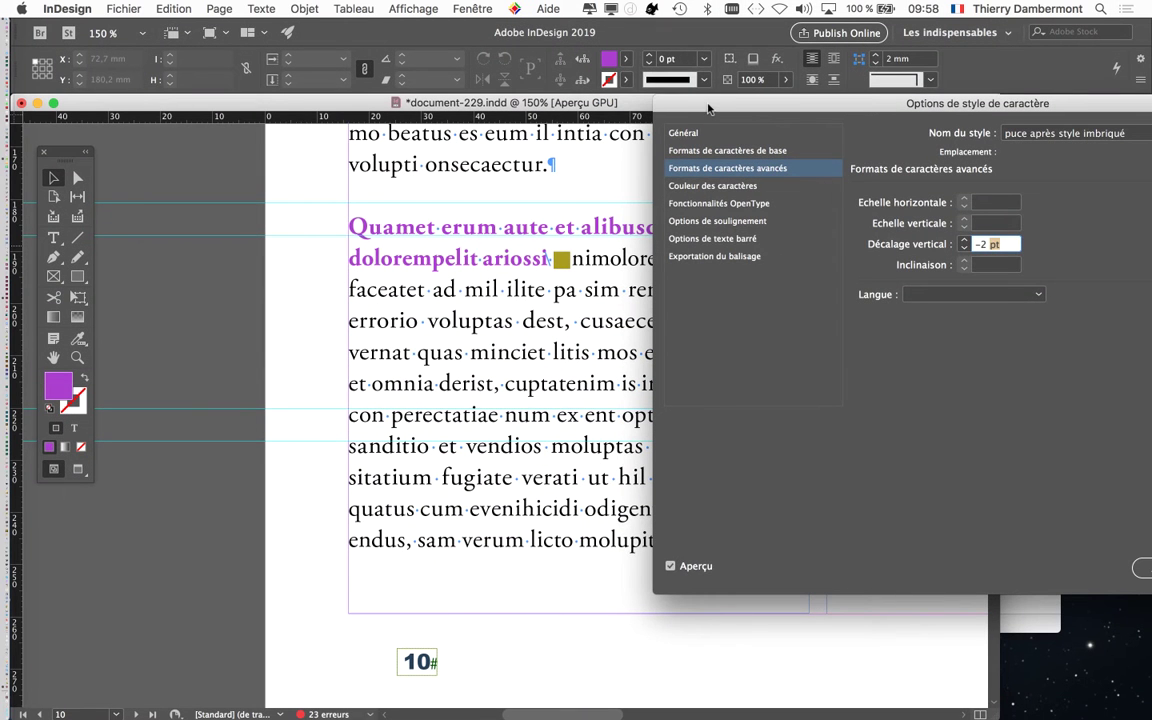
# - Try several swatches for the bullet style's character colour, settle on R=36 V=178 B=202 and accept the style options
pyautogui.moveTo(708, 108); pyautogui.dragTo(678, 72)
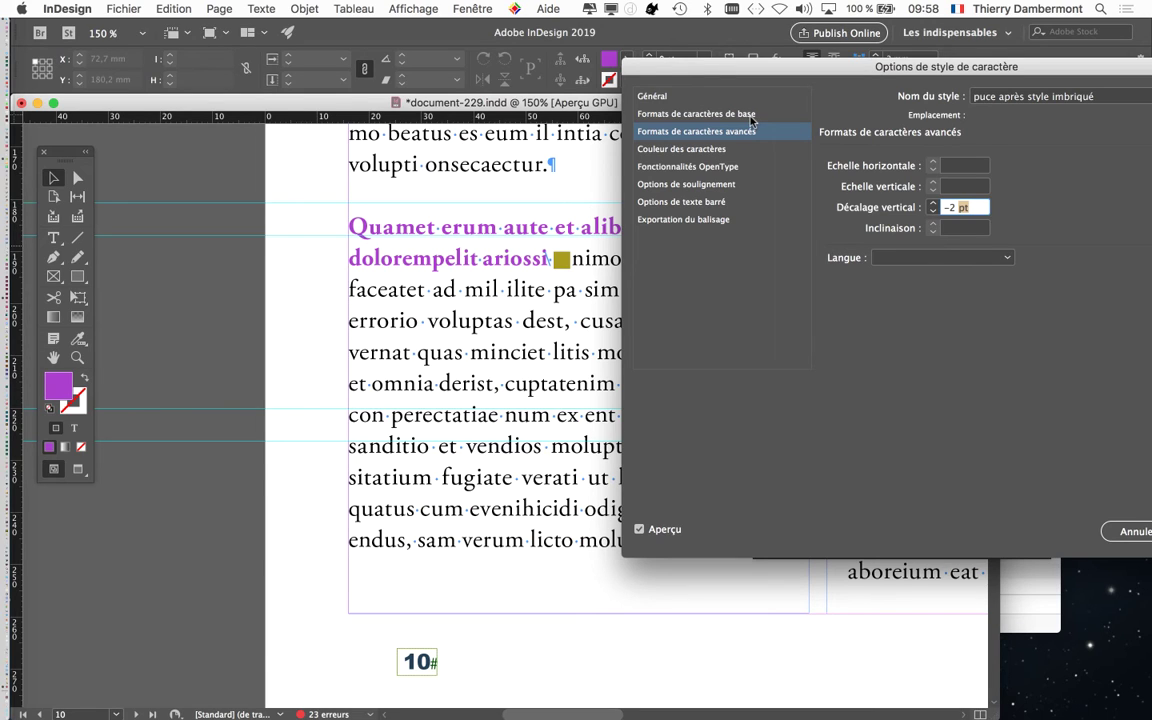
pyautogui.click(740, 148)
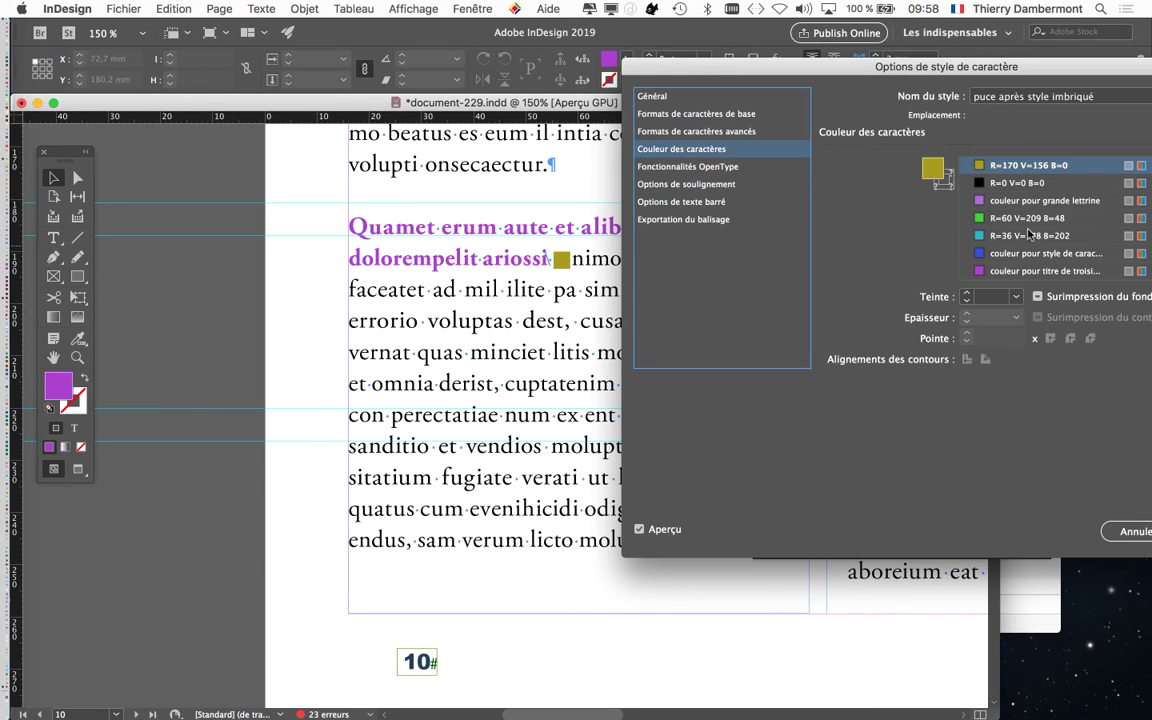
pyautogui.click(1031, 236)
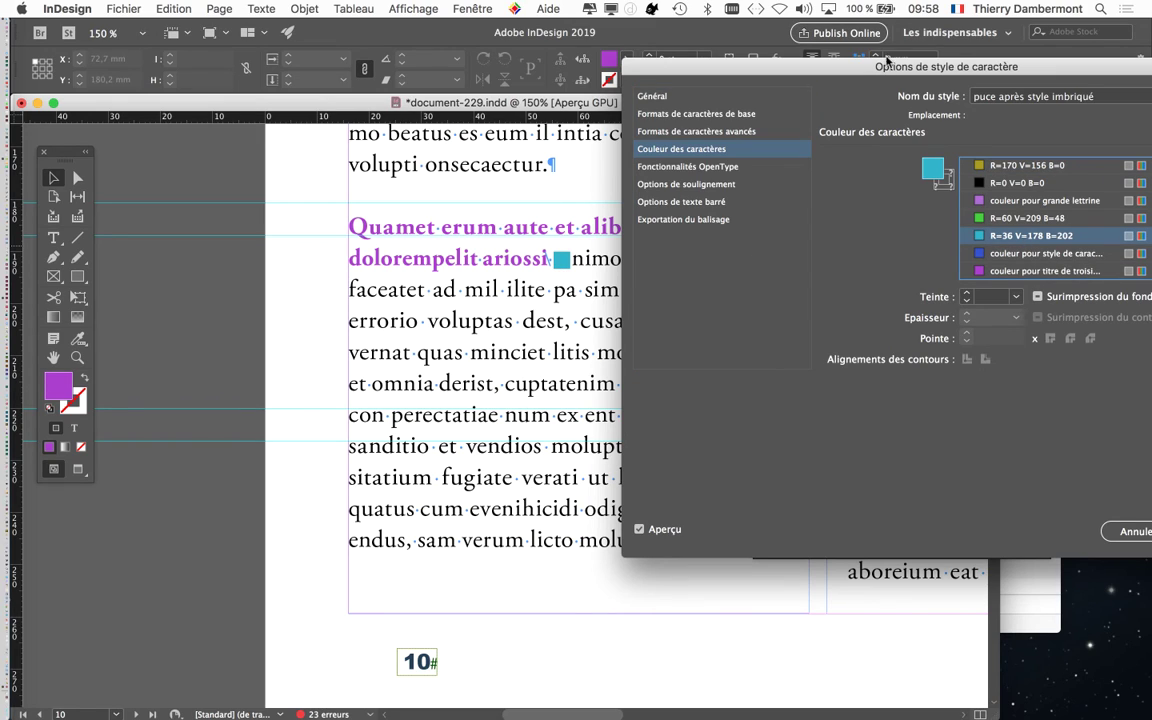
pyautogui.moveTo(970, 68); pyautogui.dragTo(610, 293)
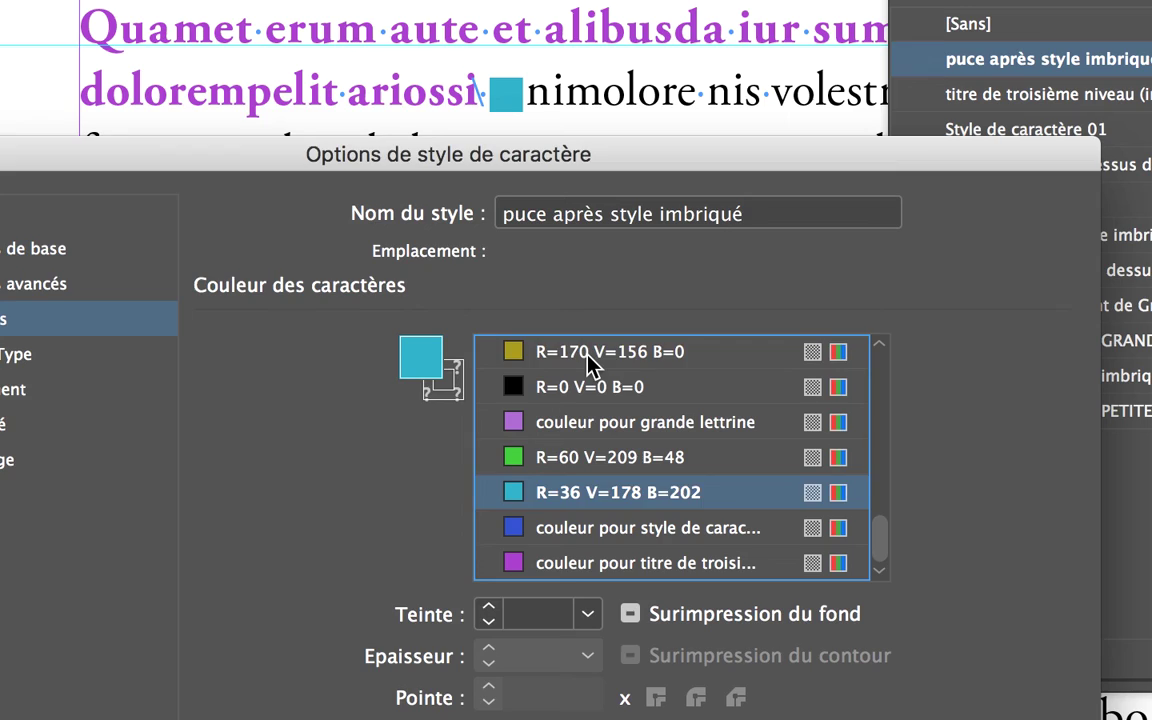
pyautogui.click(624, 487)
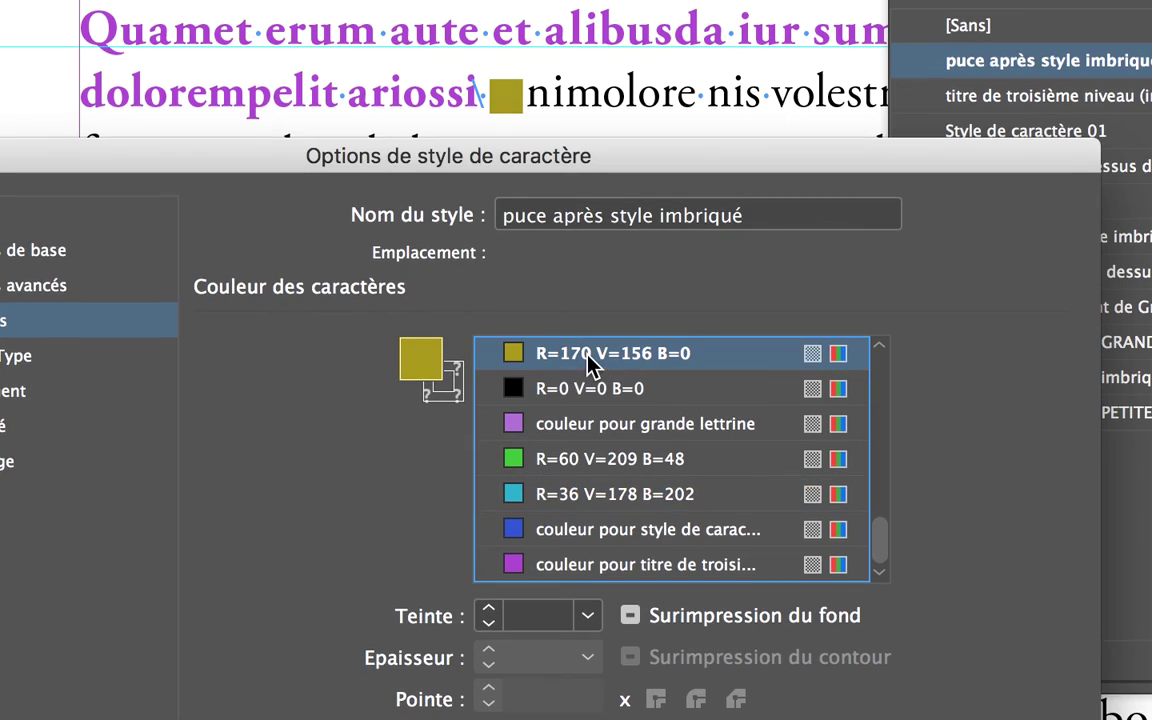
pyautogui.click(591, 379)
pyautogui.click(591, 408)
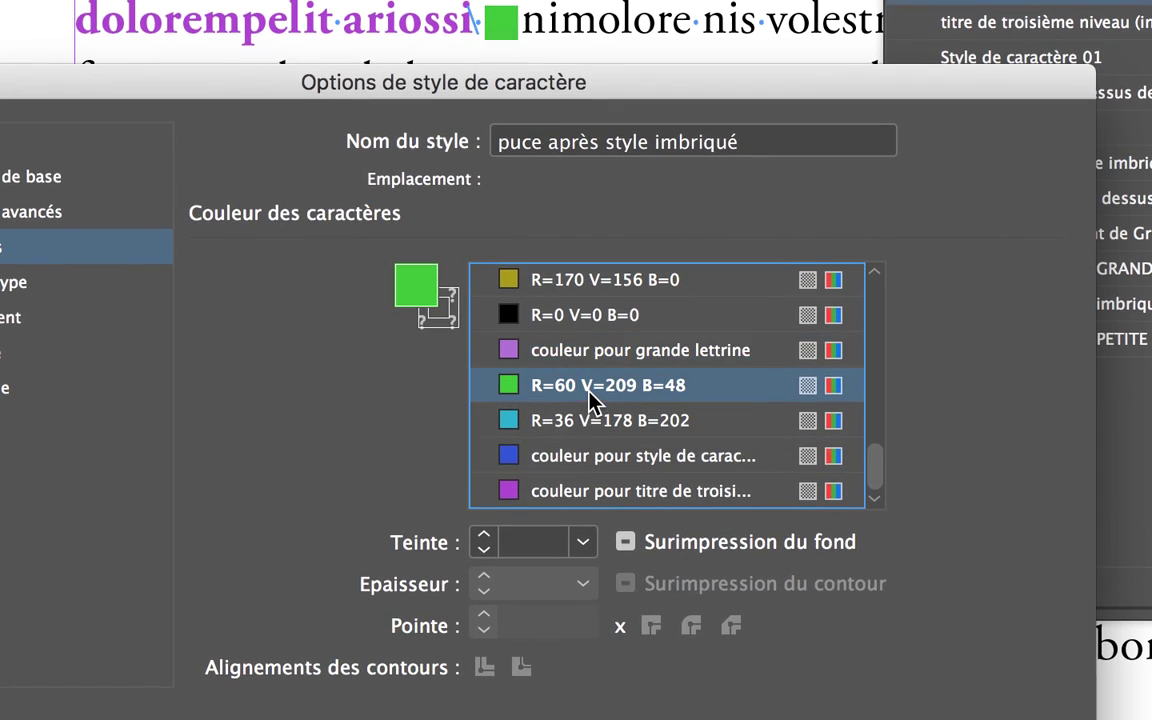
pyautogui.click(590, 405)
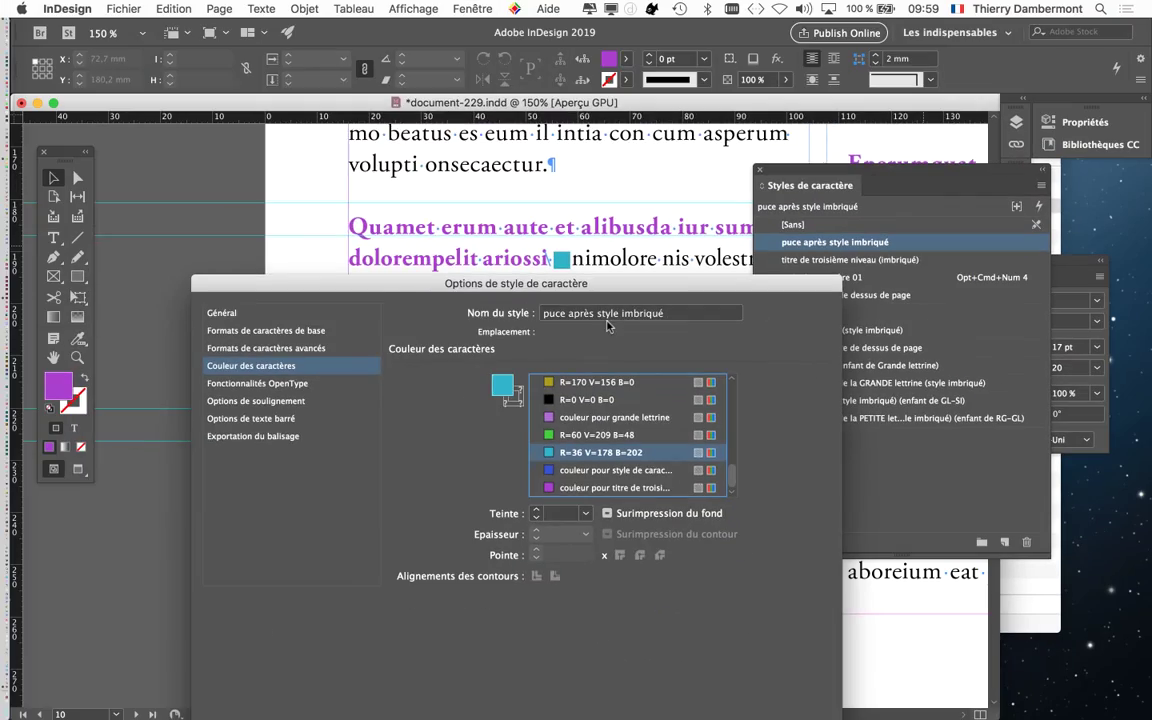
pyautogui.moveTo(678, 285); pyautogui.dragTo(556, 65)
pyautogui.click(670, 529)
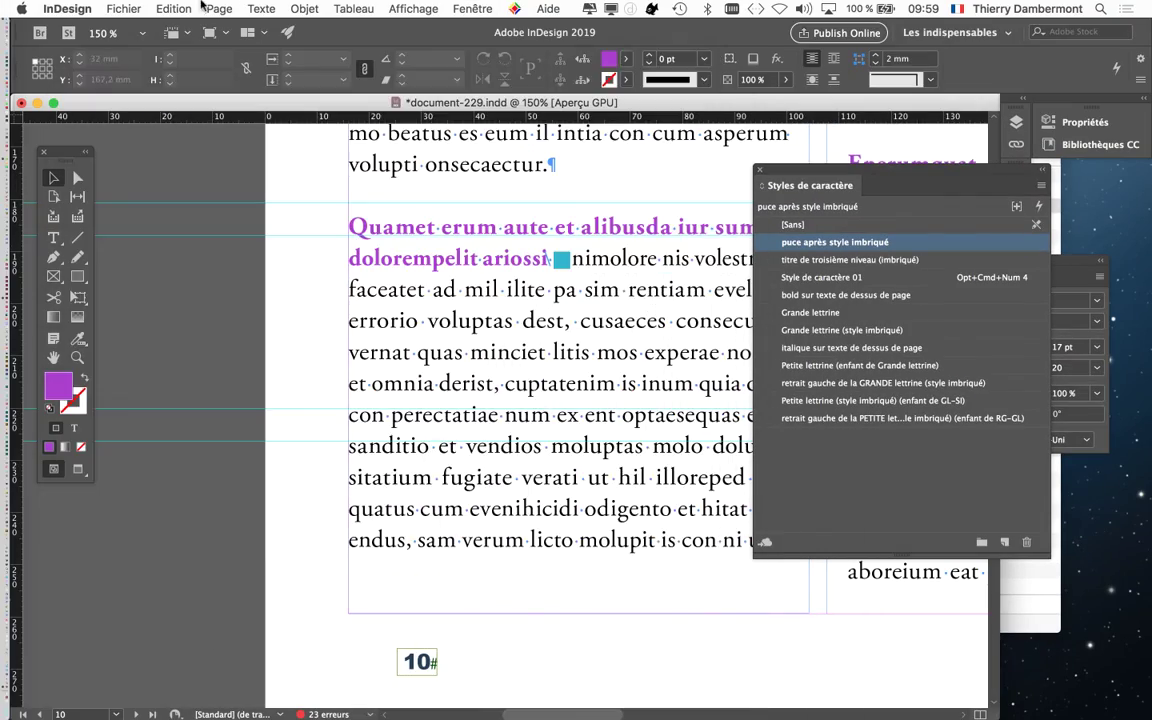
# - Save the document under the new name document-230.indd in the folder Dossier document-225
pyautogui.click(125, 8)
pyautogui.click(150, 122)
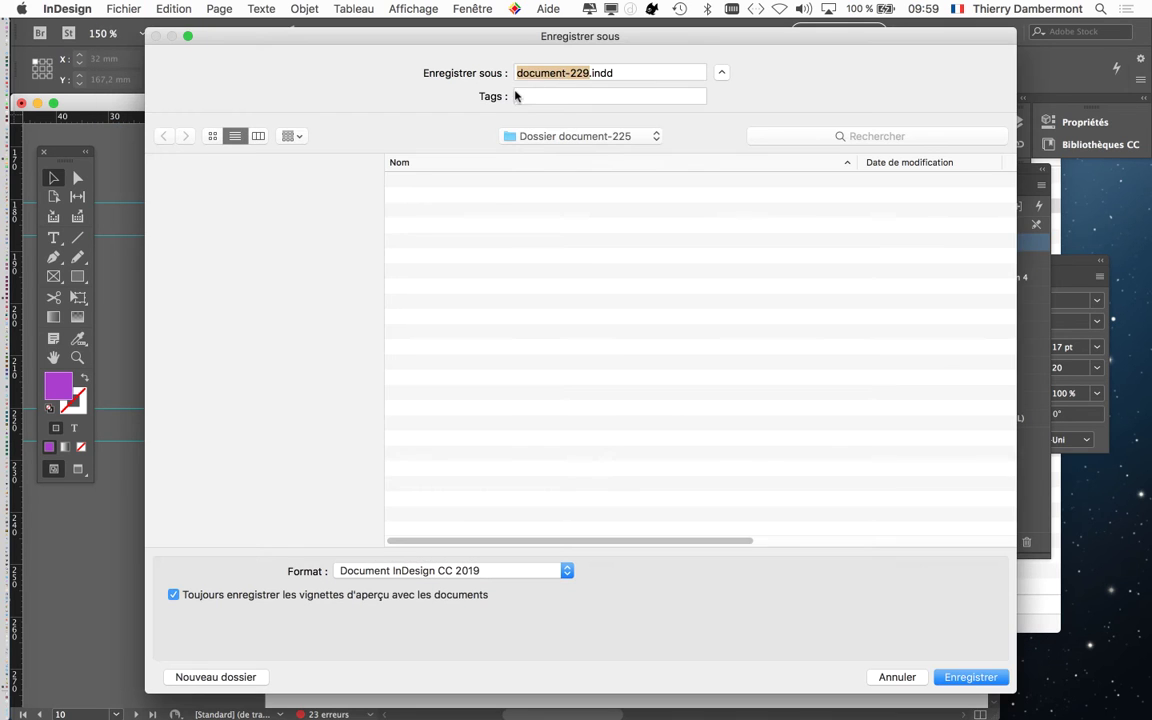
pyautogui.click(566, 73)
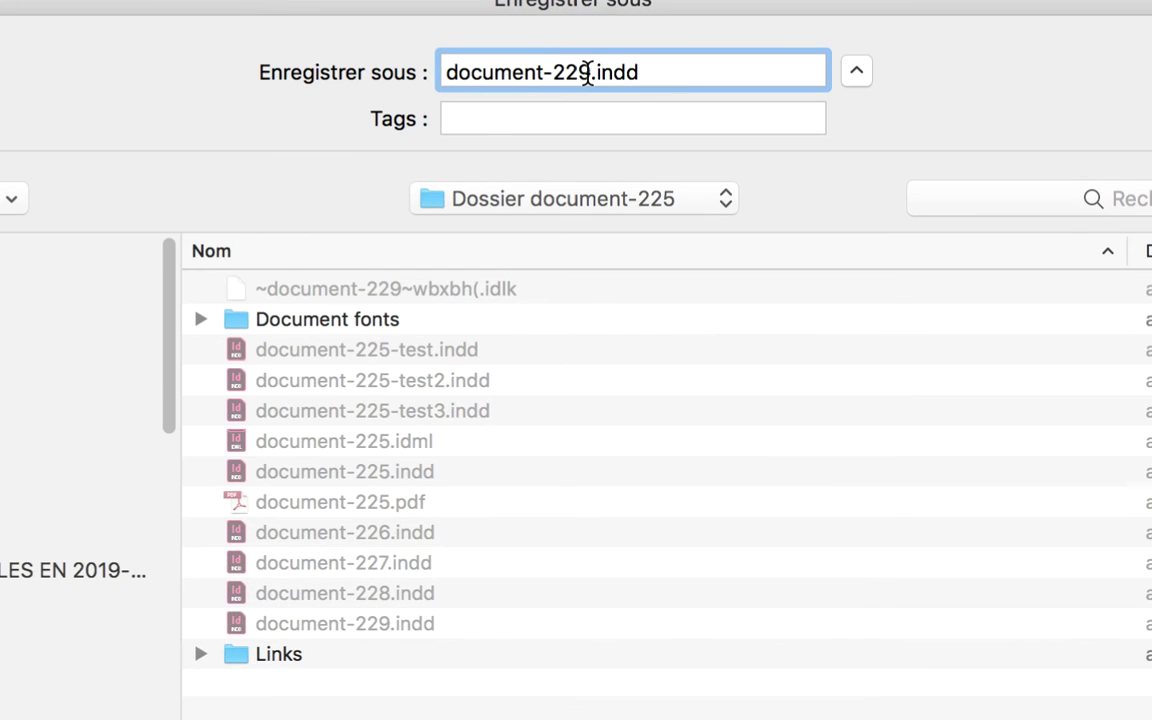
pyautogui.moveTo(589, 75); pyautogui.dragTo(565, 78)
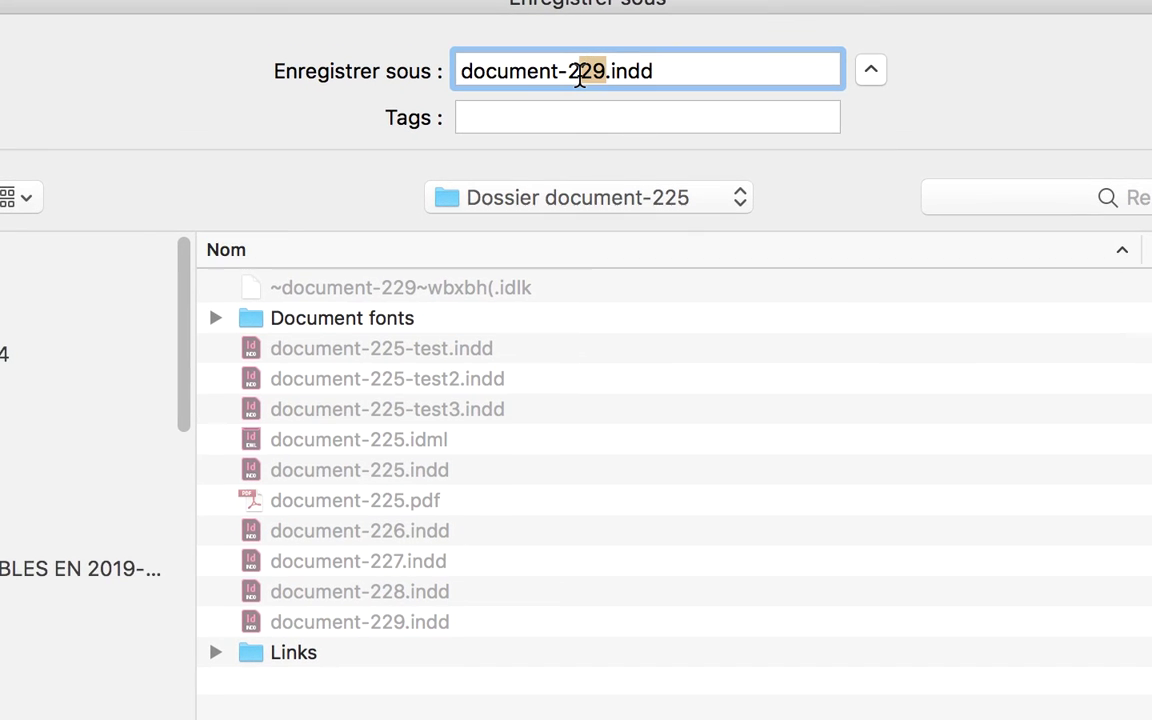
pyautogui.write('30')
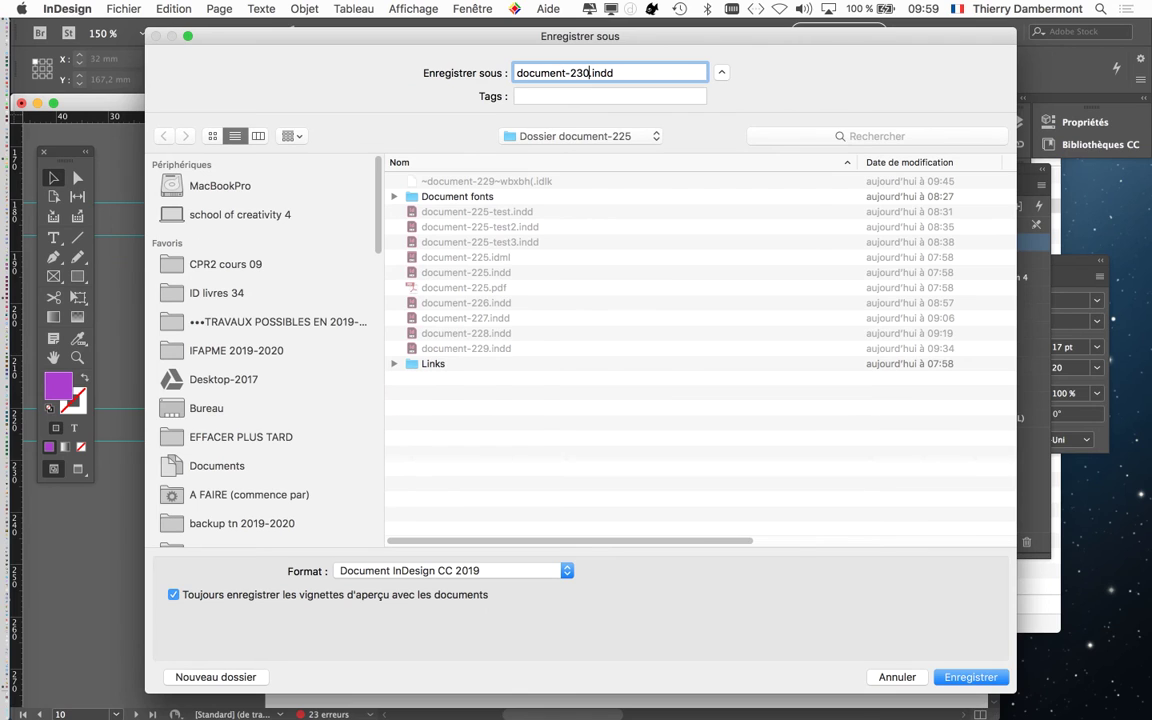